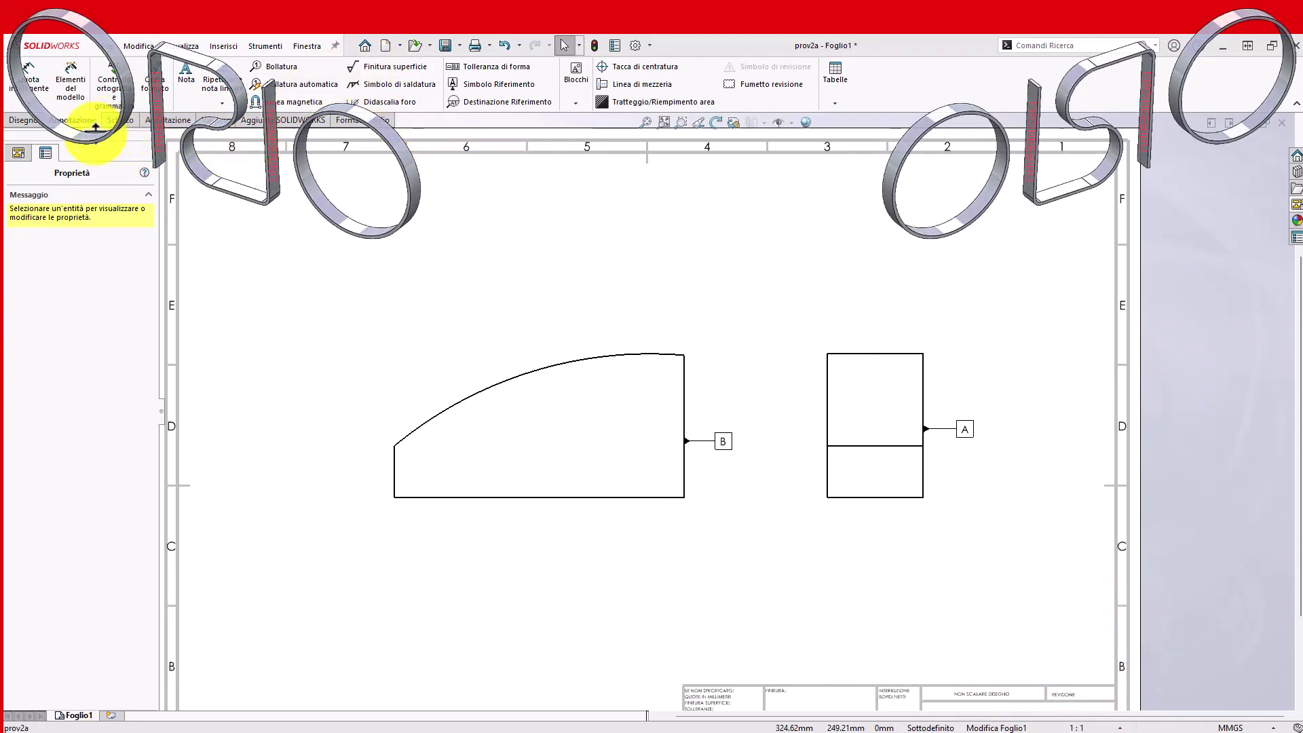
# - Place a geometric tolerance frame above the left view, leadered to the curved top edge
pyautogui.click(502, 69)
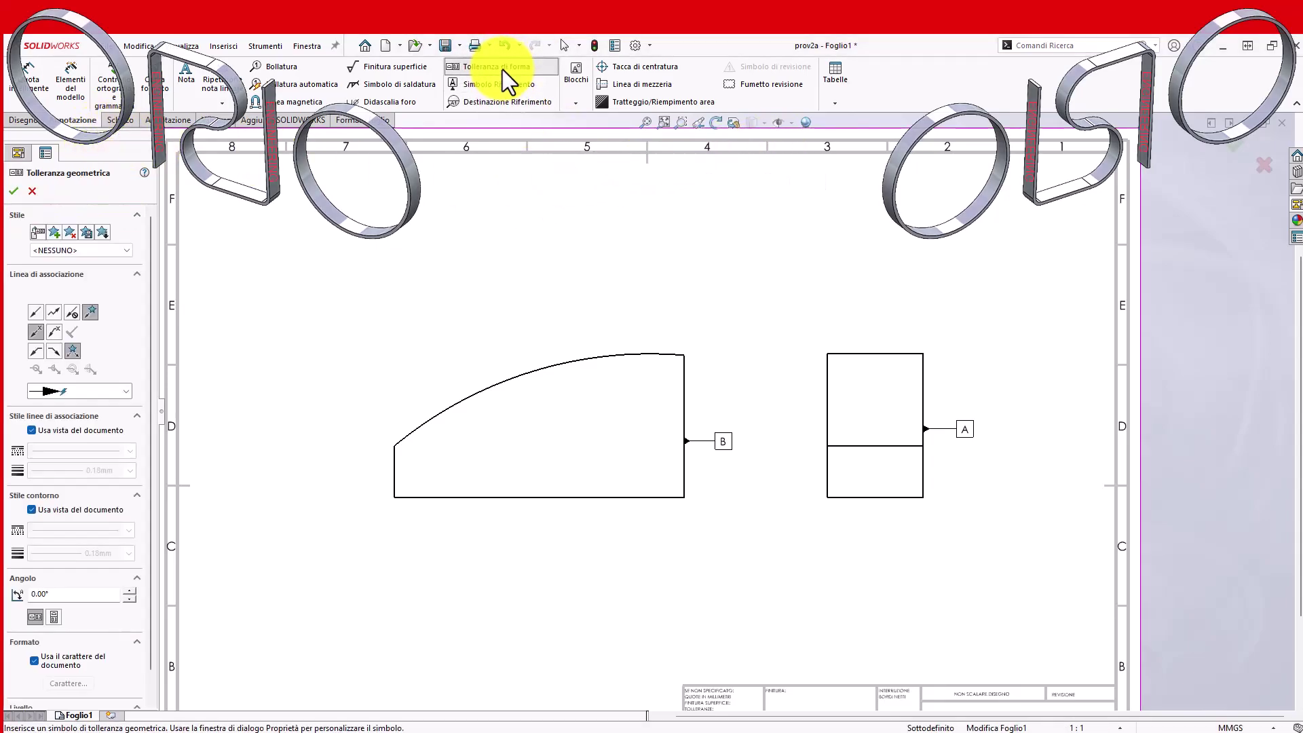
pyautogui.click(503, 381)
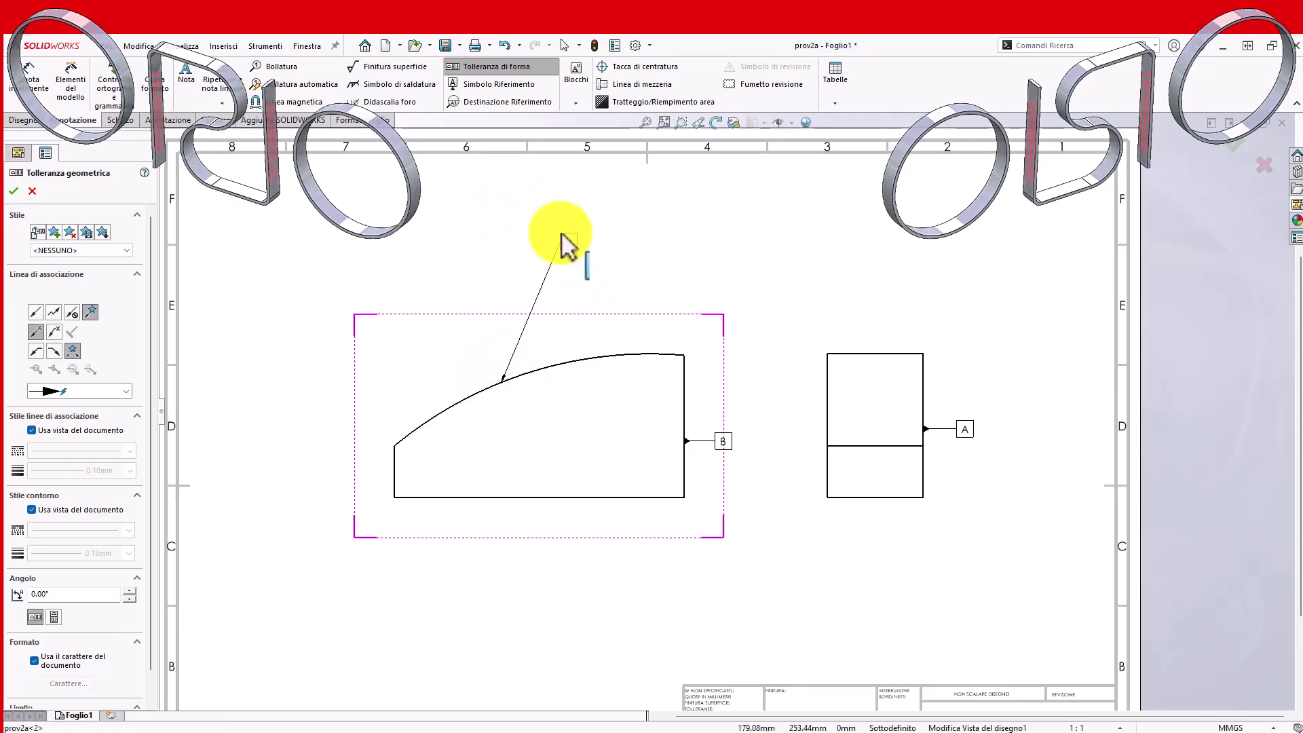
pyautogui.click(561, 235)
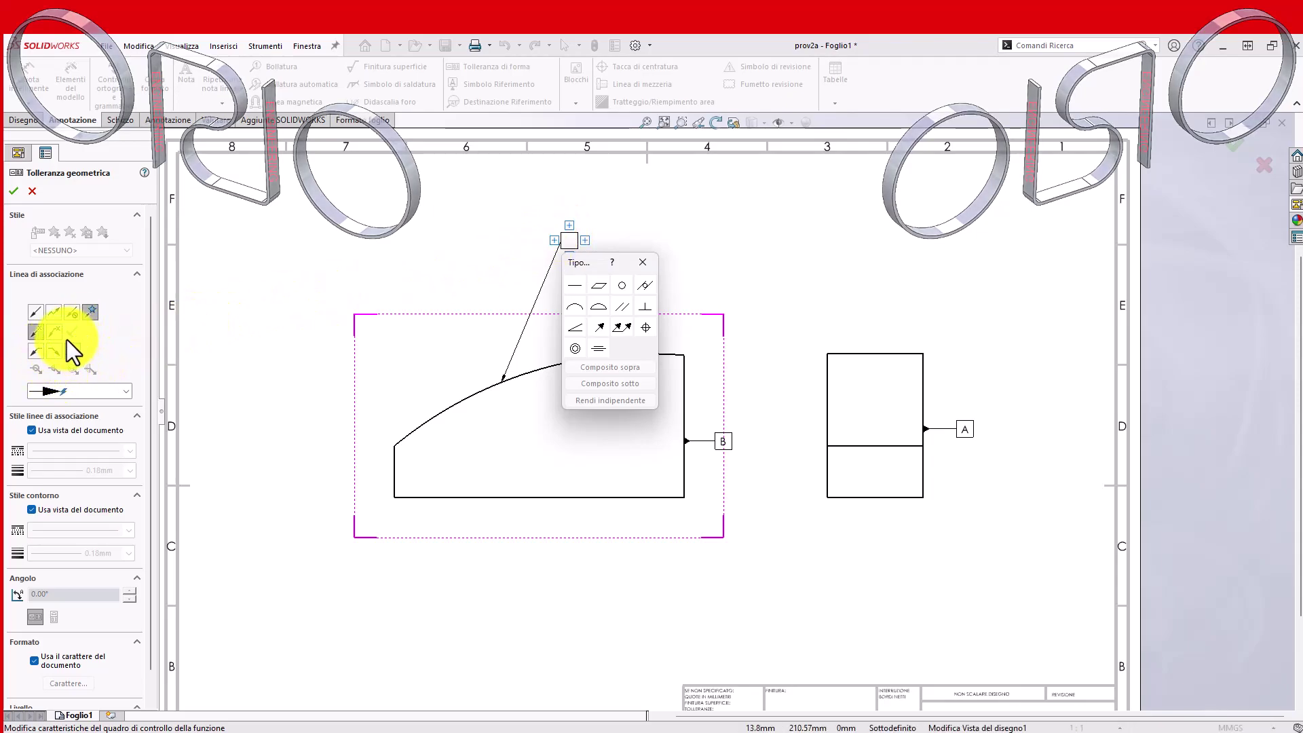
# - Try two leader styles on the tolerance frame, leaving it leaderless, and pick the symmetry symbol
pyautogui.click(38, 351)
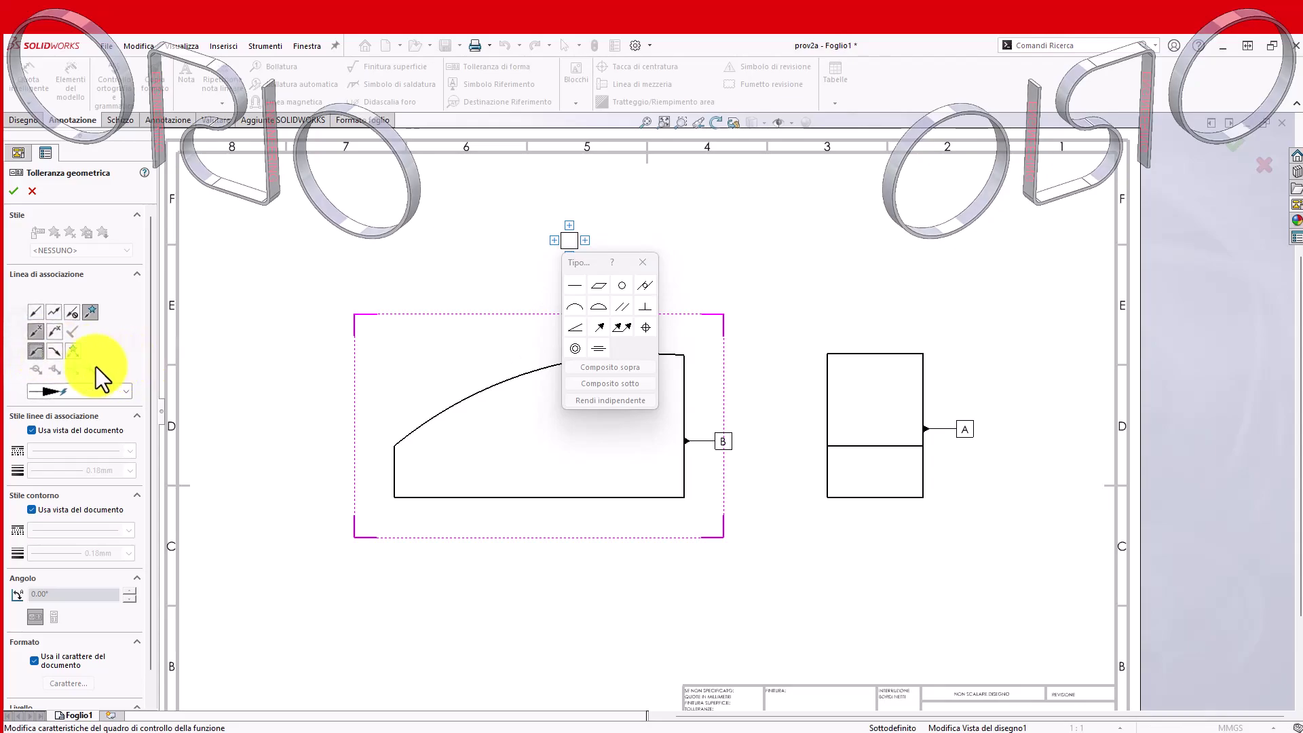
pyautogui.click(55, 331)
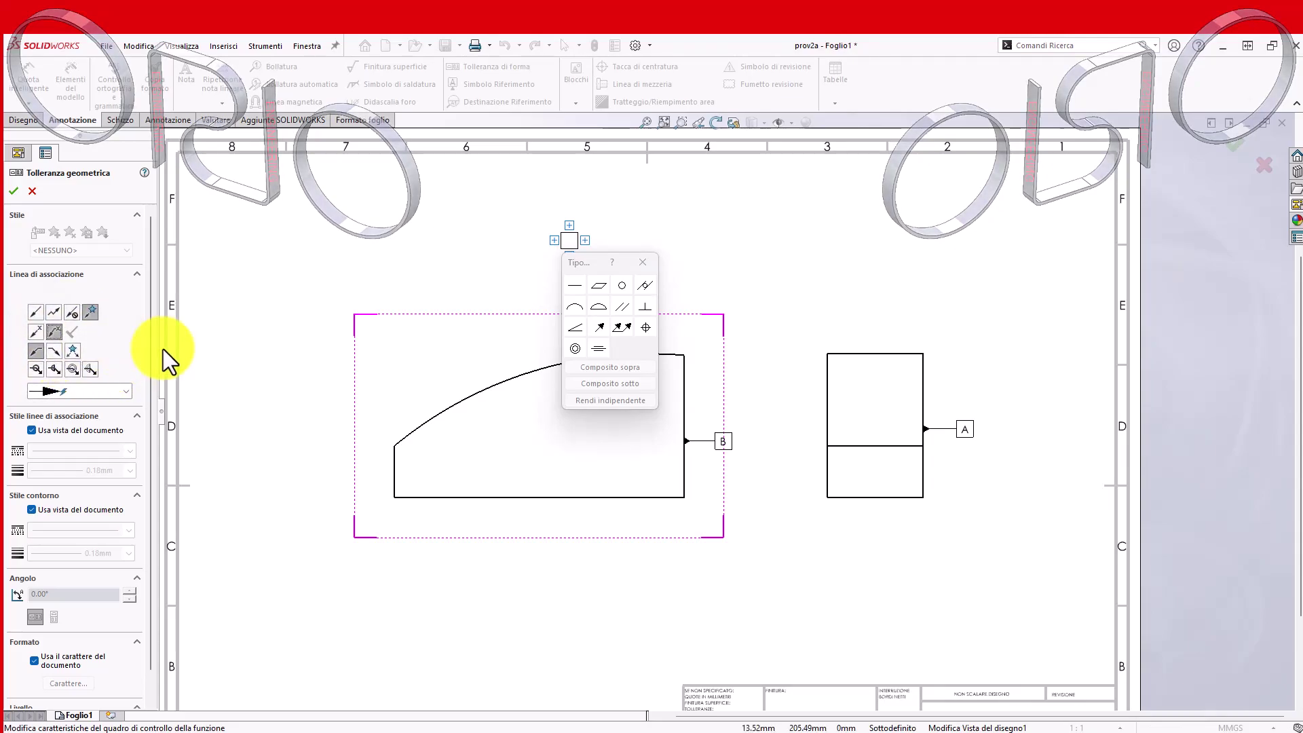
pyautogui.click(604, 353)
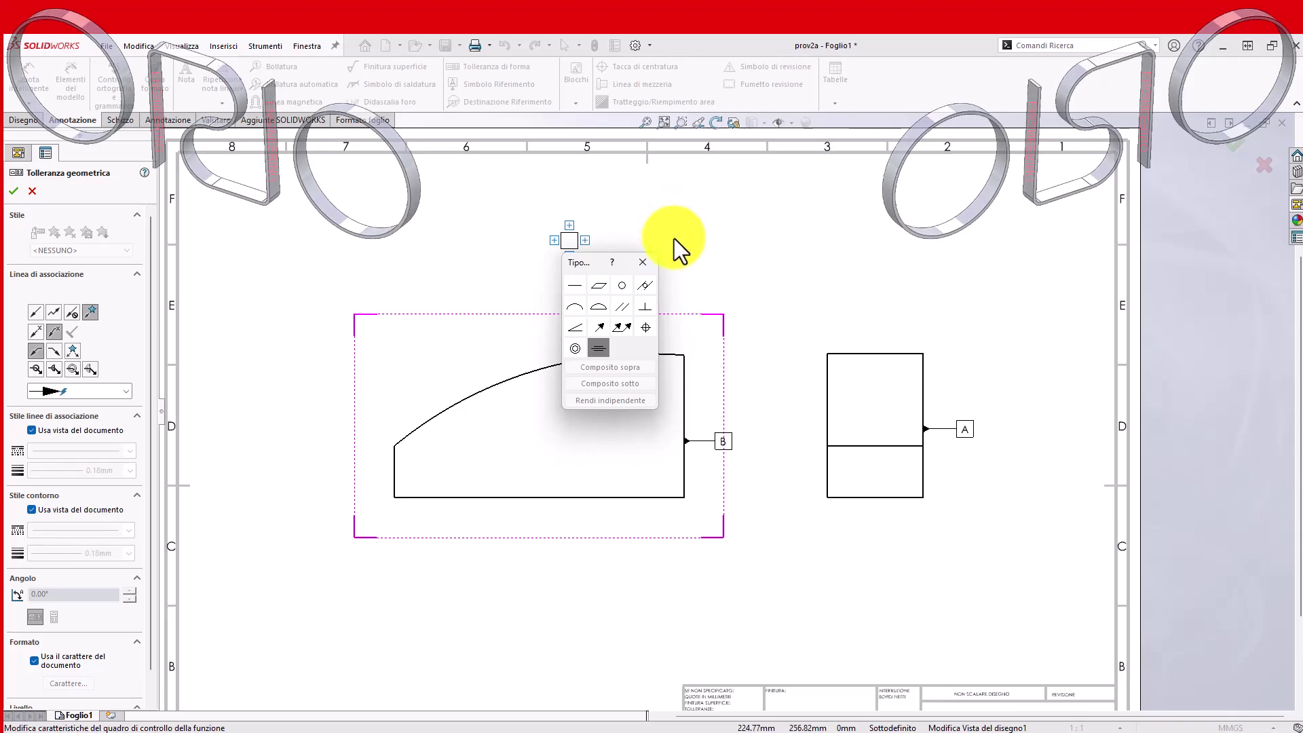
# - Give the frame the line profile symbol, an all-around leader to the arc, and tolerance 0.2
pyautogui.click(574, 309)
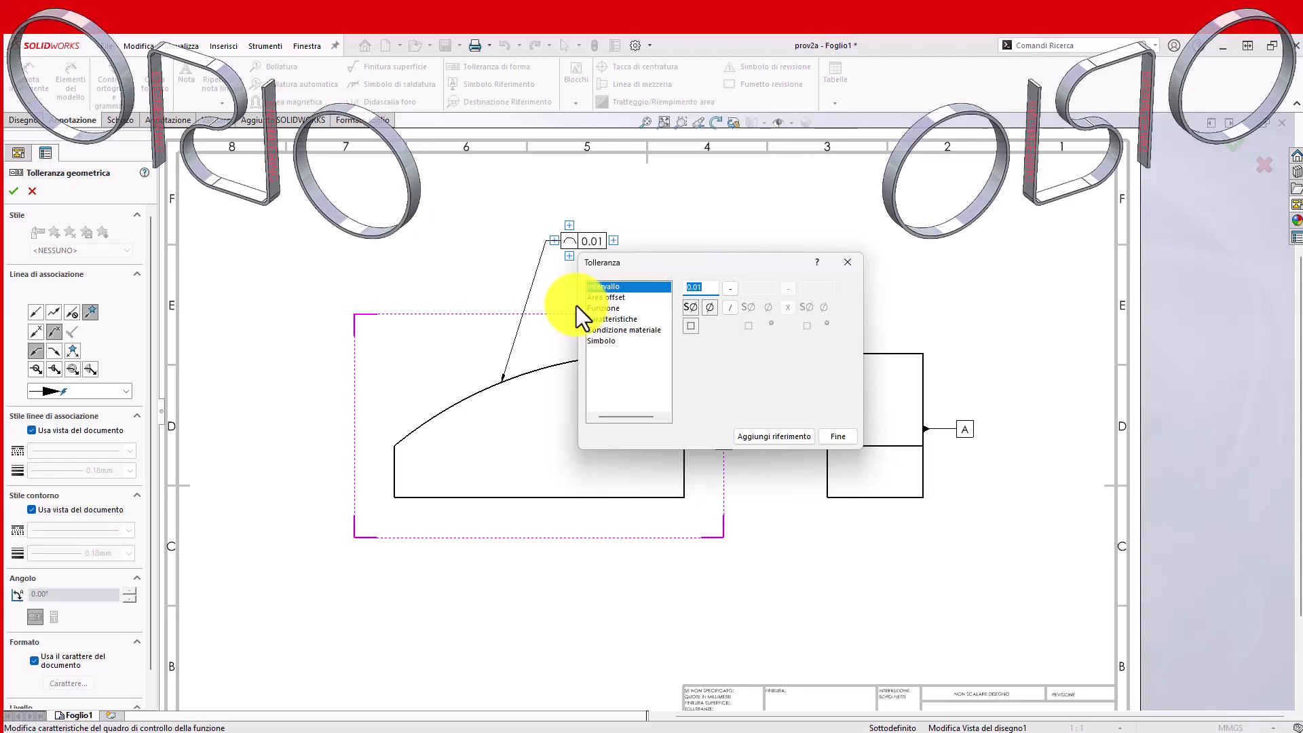
pyautogui.click(38, 369)
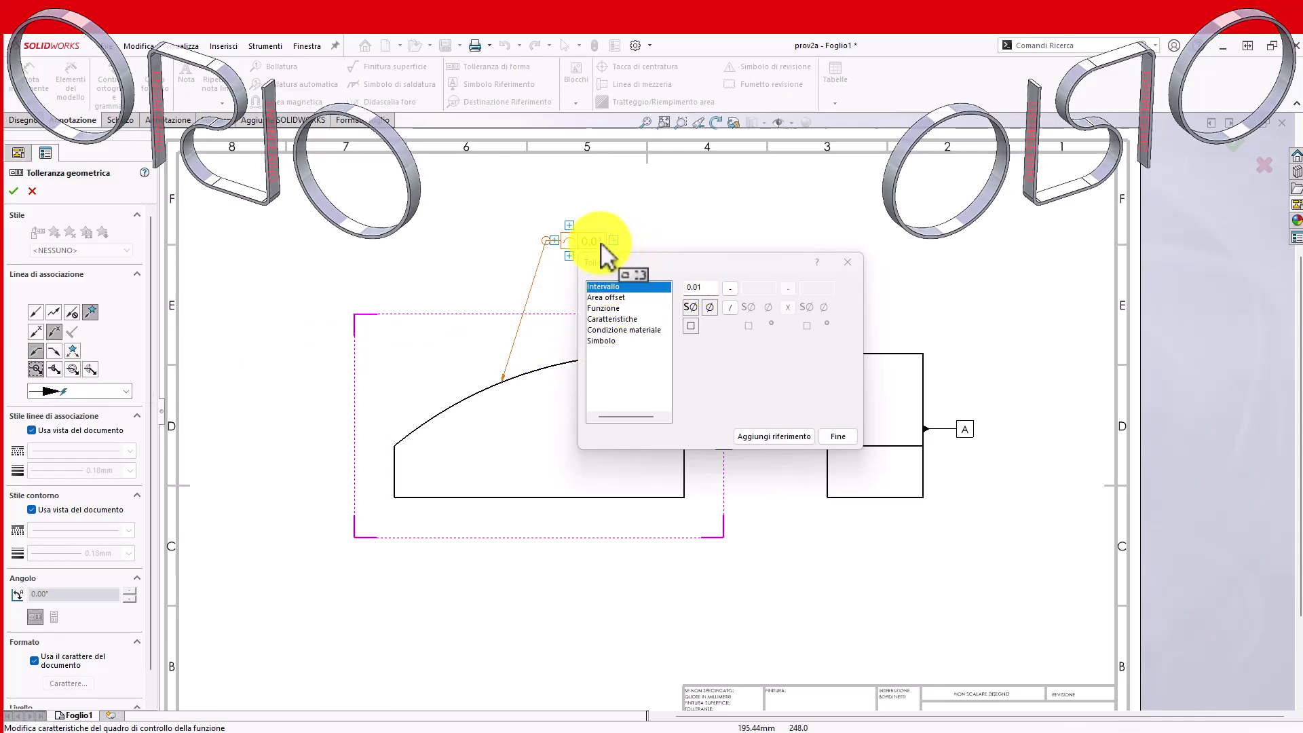
pyautogui.click(712, 293)
pyautogui.press('BackSpace')
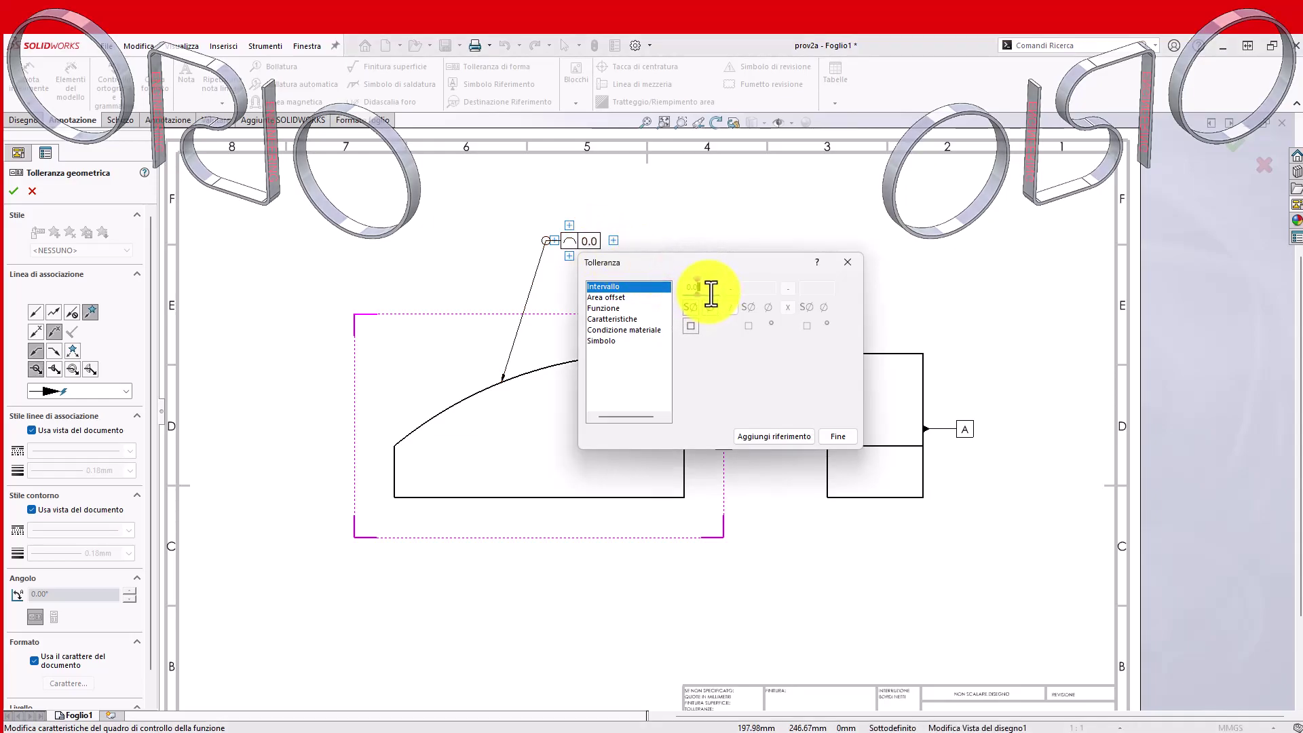
pyautogui.write('2')
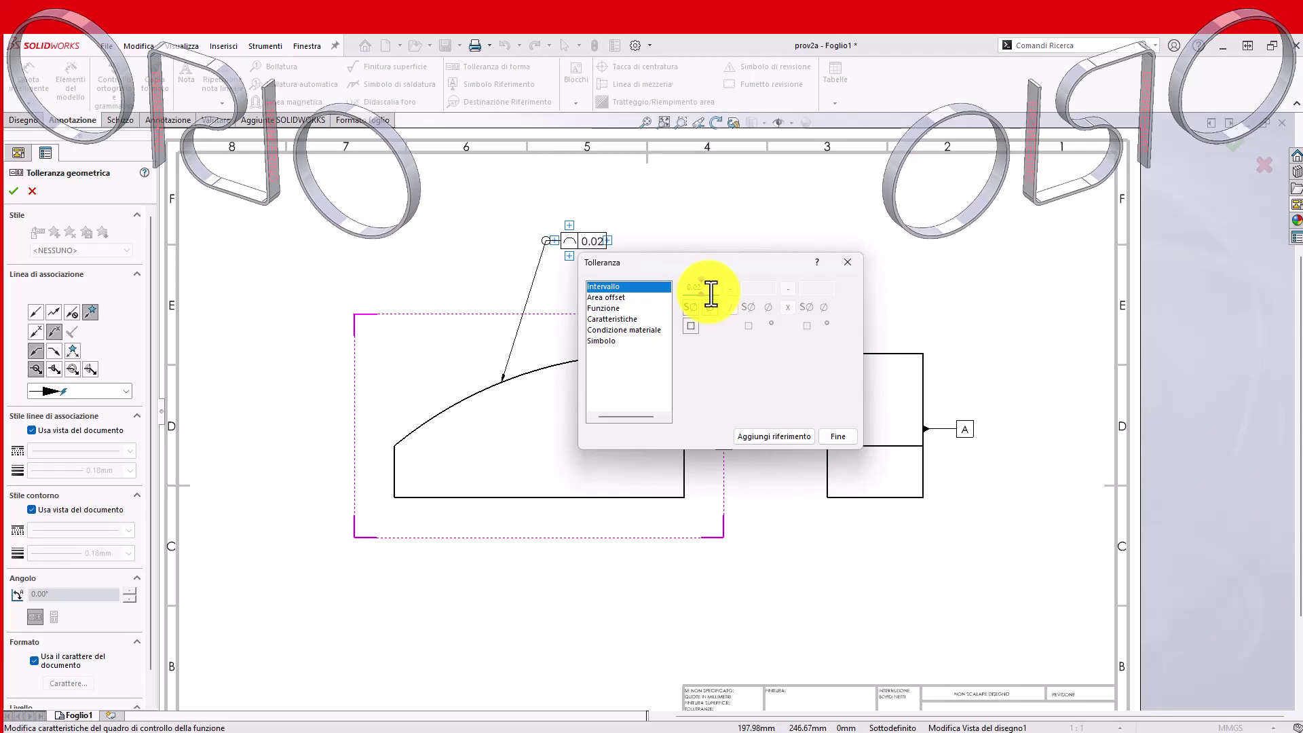
pyautogui.press('BackSpace')
pyautogui.press('BackSpace')
pyautogui.write('2')
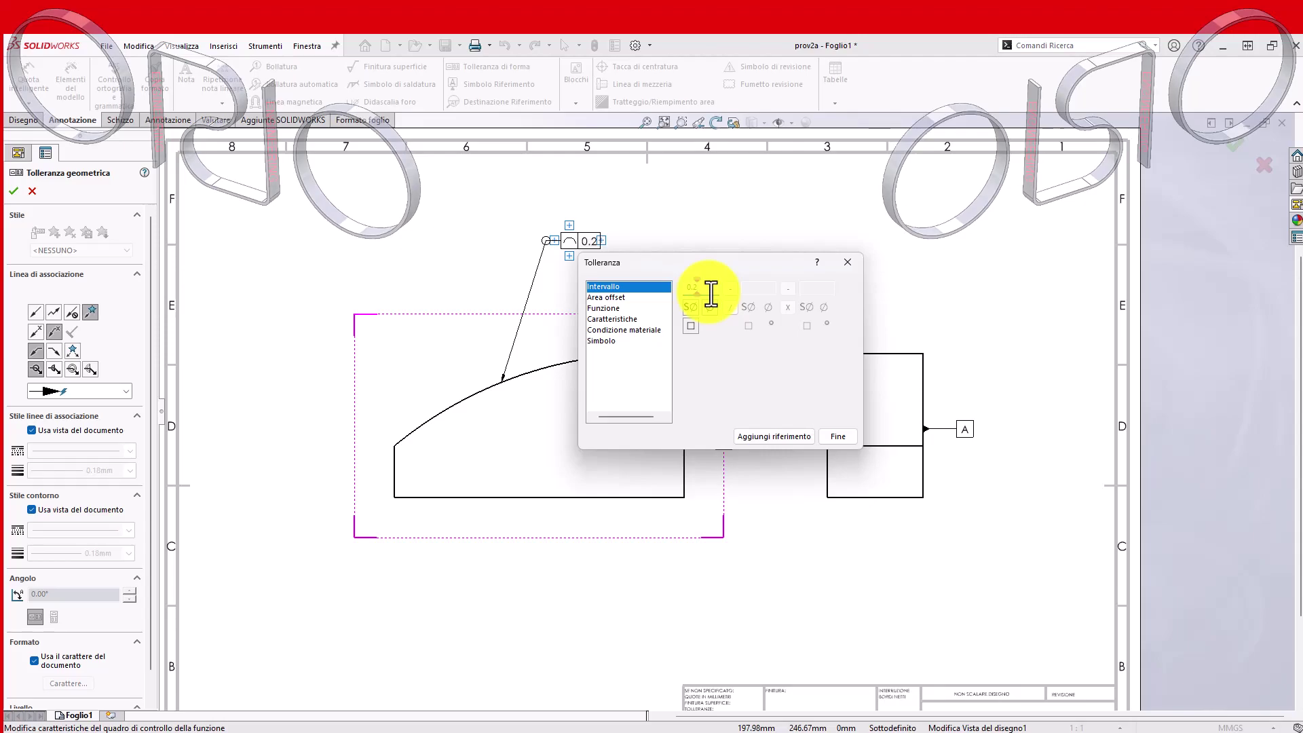
# - Add the CZ combined-zone modifier after 0.2 and move the Tolleranza window aside
pyautogui.click(621, 299)
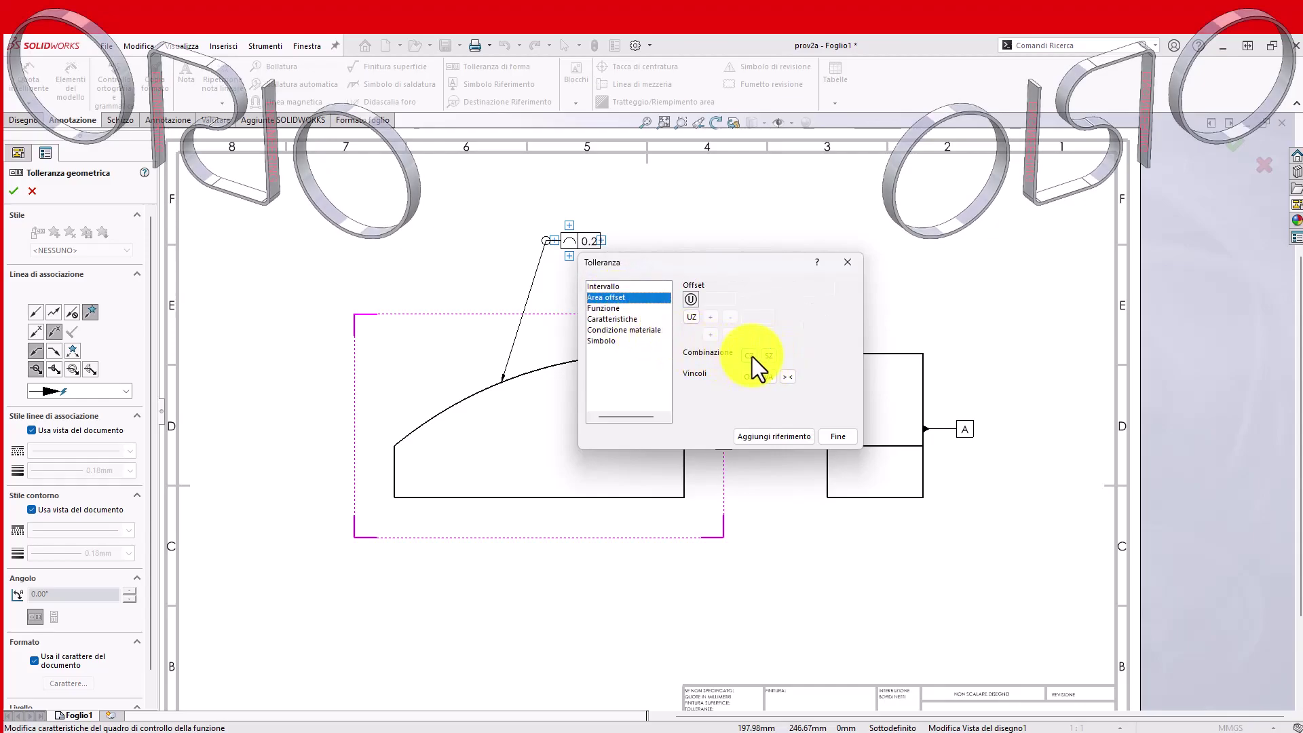
pyautogui.click(749, 356)
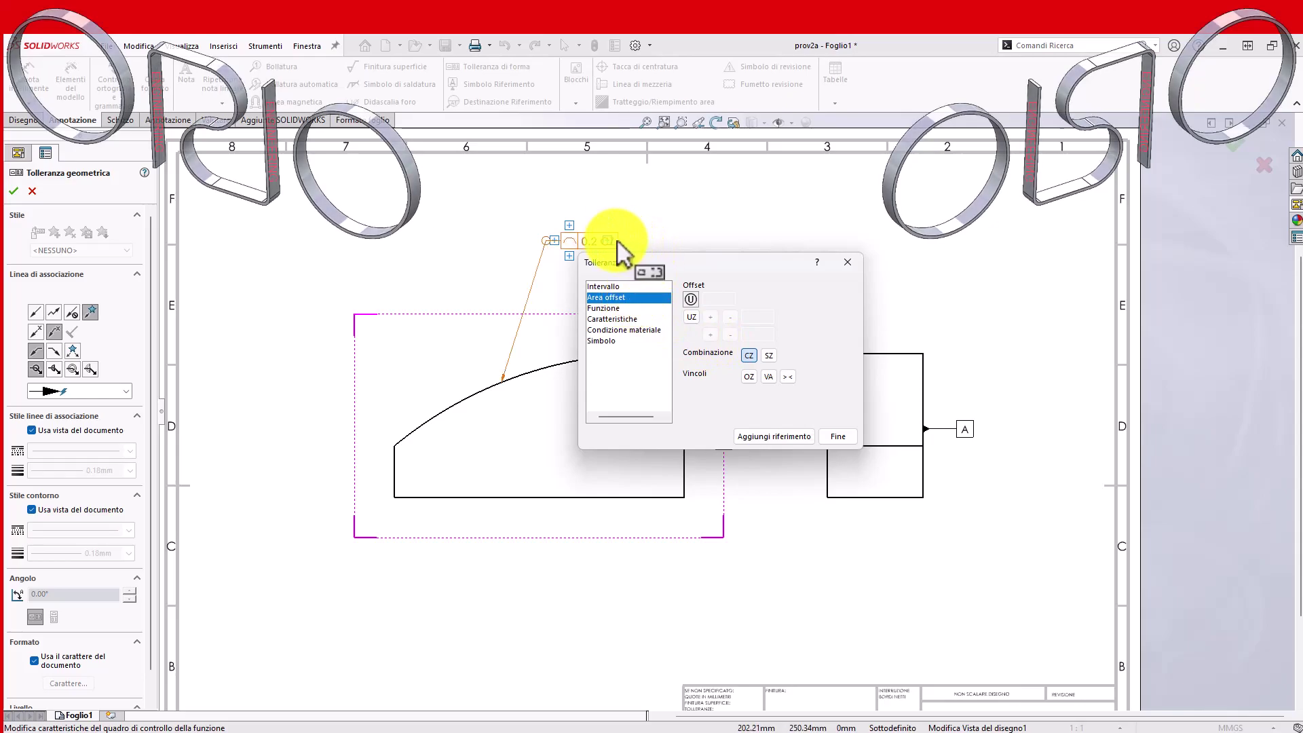
pyautogui.scroll(2, 605, 222)
pyautogui.scroll(-2, 604, 222)
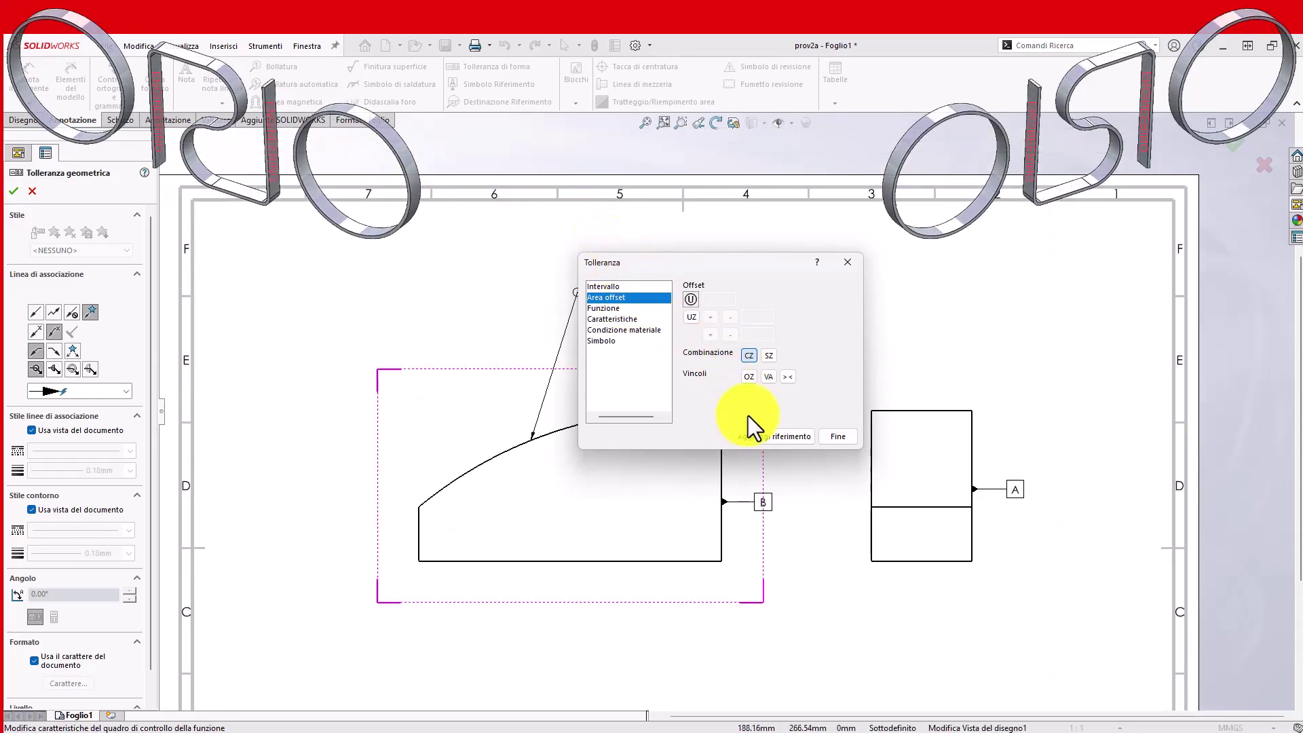
pyautogui.moveTo(764, 256); pyautogui.dragTo(873, 348)
pyautogui.scroll(-3, 685, 312)
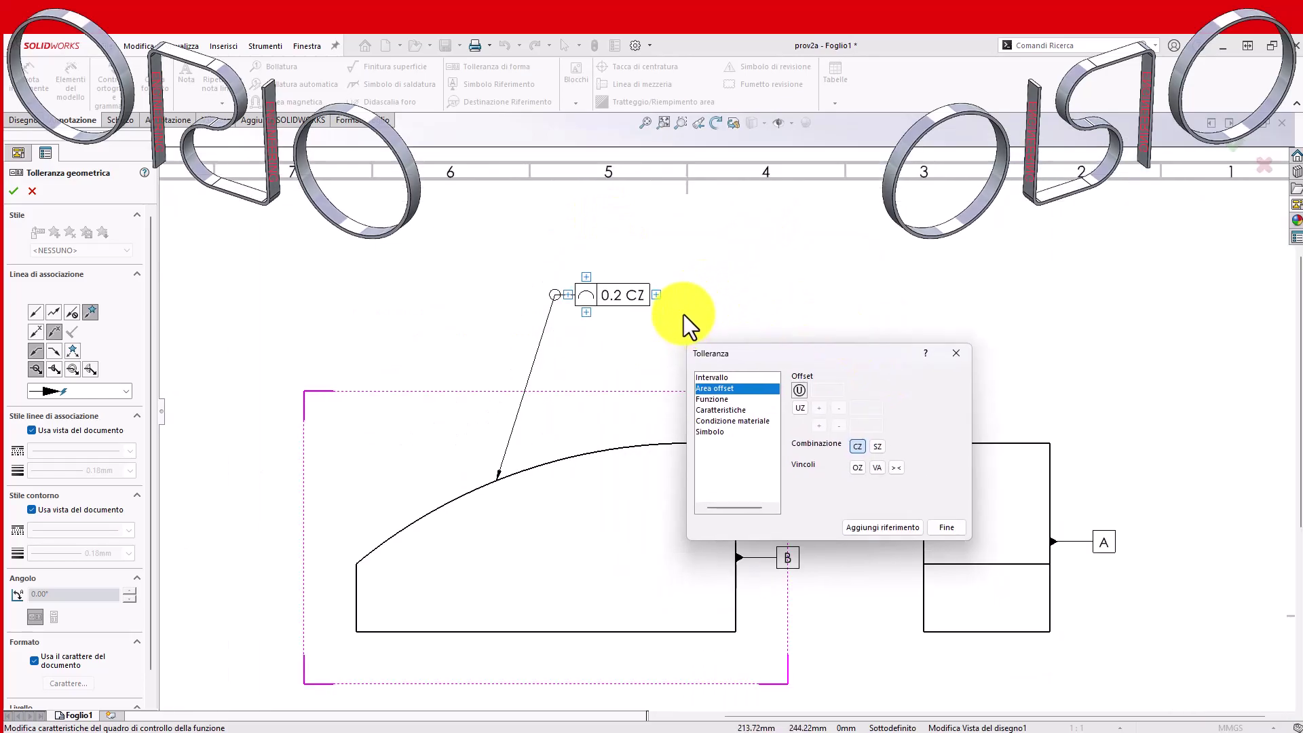
pyautogui.scroll(-2, 674, 312)
pyautogui.scroll(-1, 675, 319)
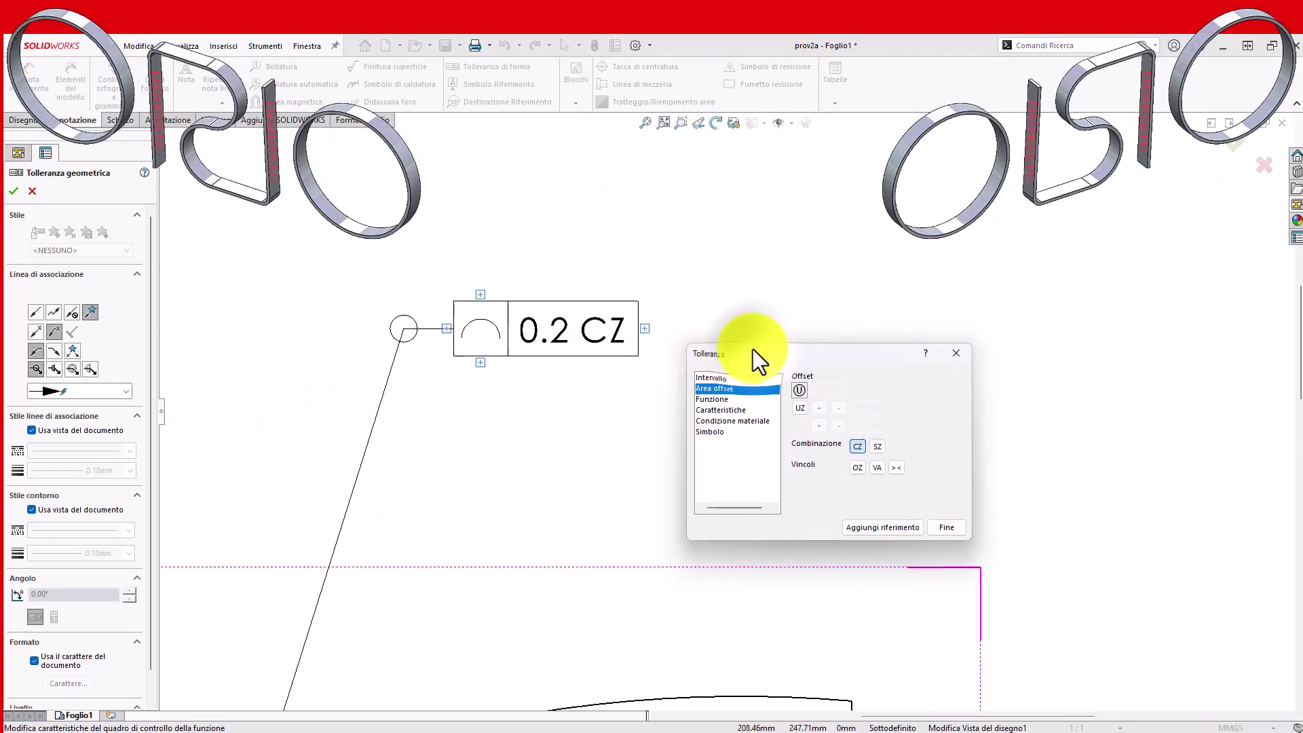
pyautogui.moveTo(752, 351)
pyautogui.mouseDown()
pyautogui.moveTo(873, 139)
pyautogui.moveTo(934, 72)
pyautogui.mouseUp()
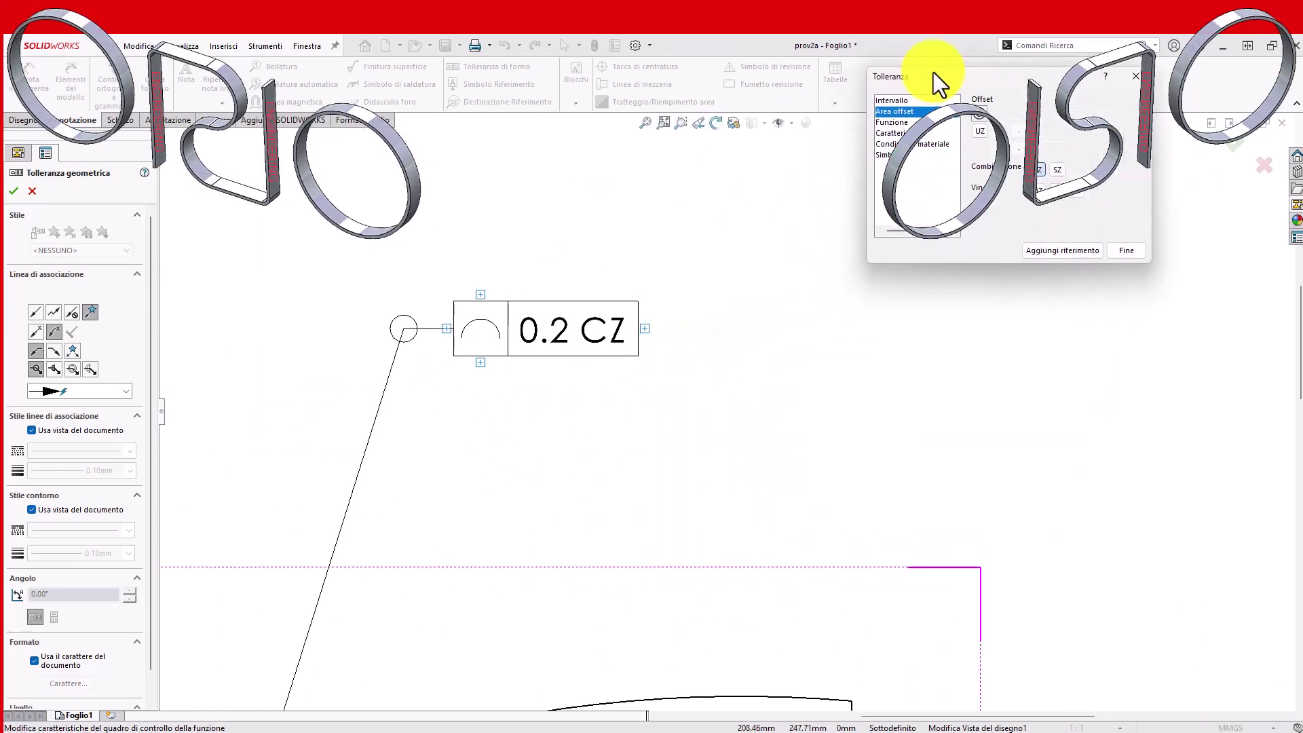
# - Attach a perpendicularity indicator after 0.2 CZ, settling on a single-sided margin
pyautogui.click(646, 328)
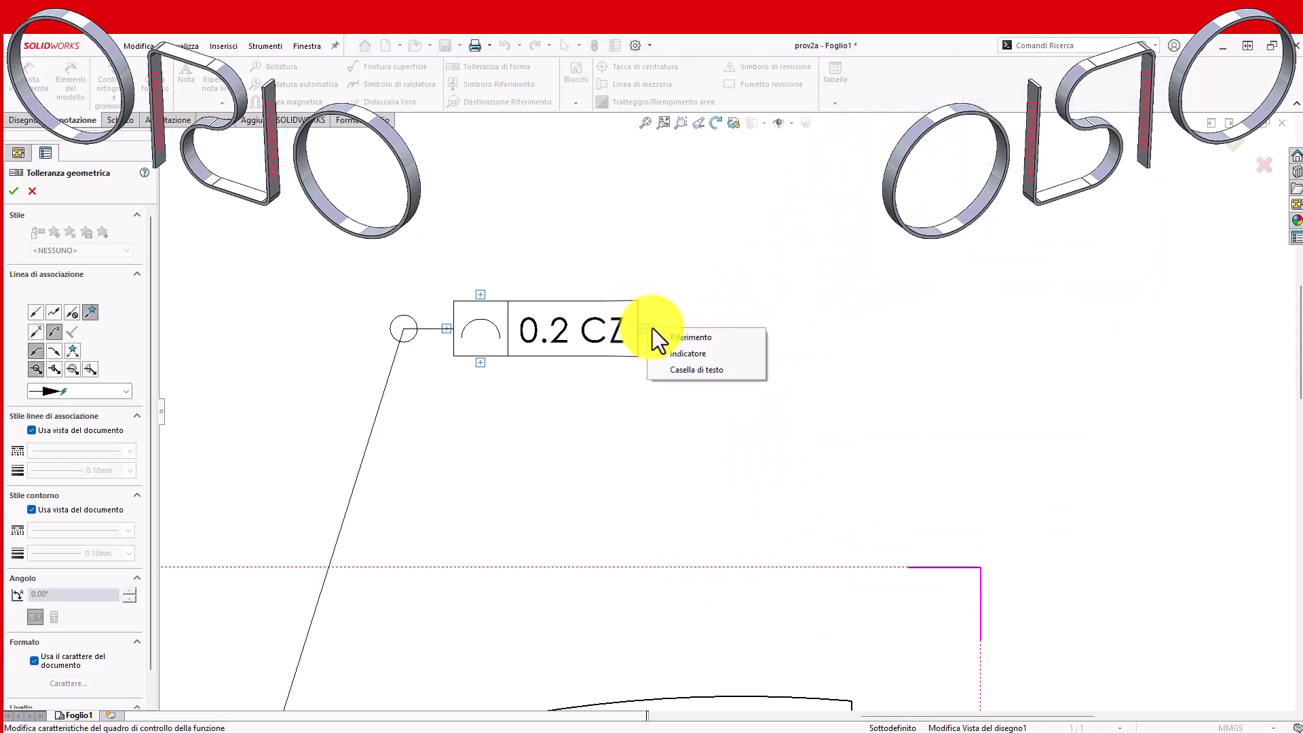
pyautogui.click(714, 353)
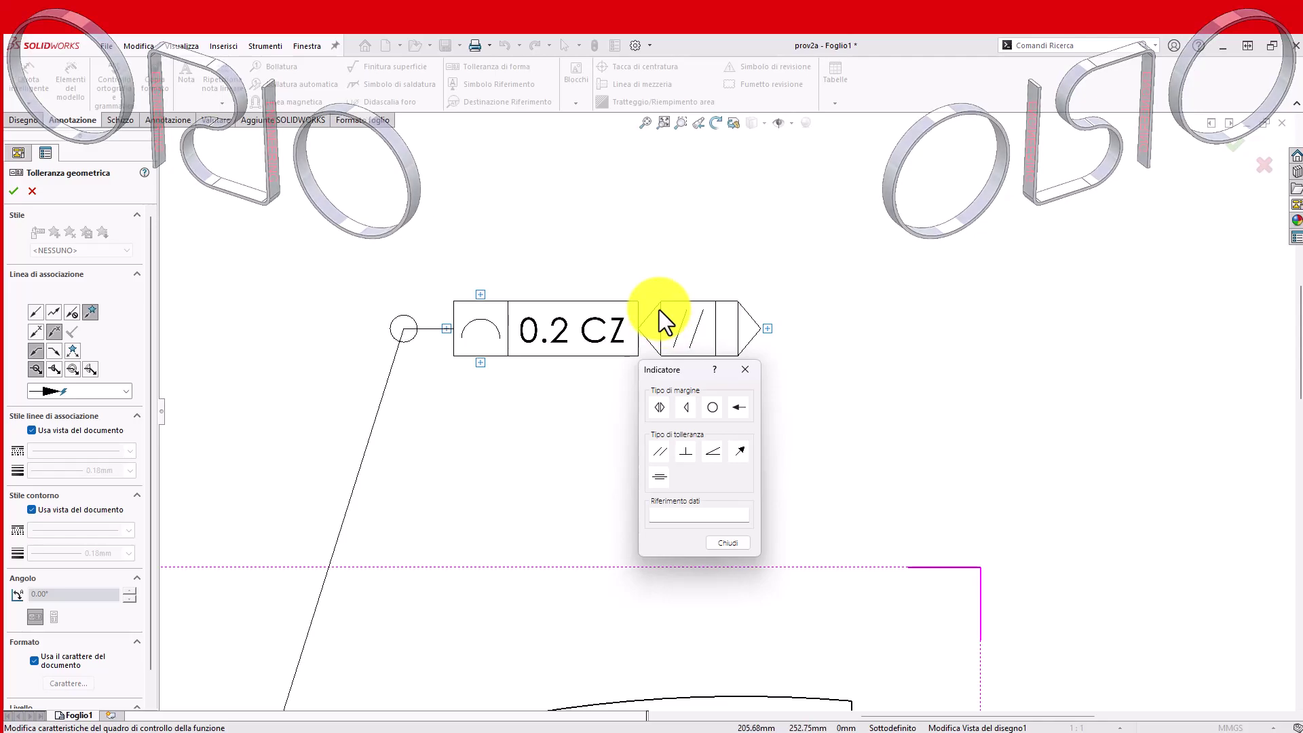
pyautogui.click(686, 407)
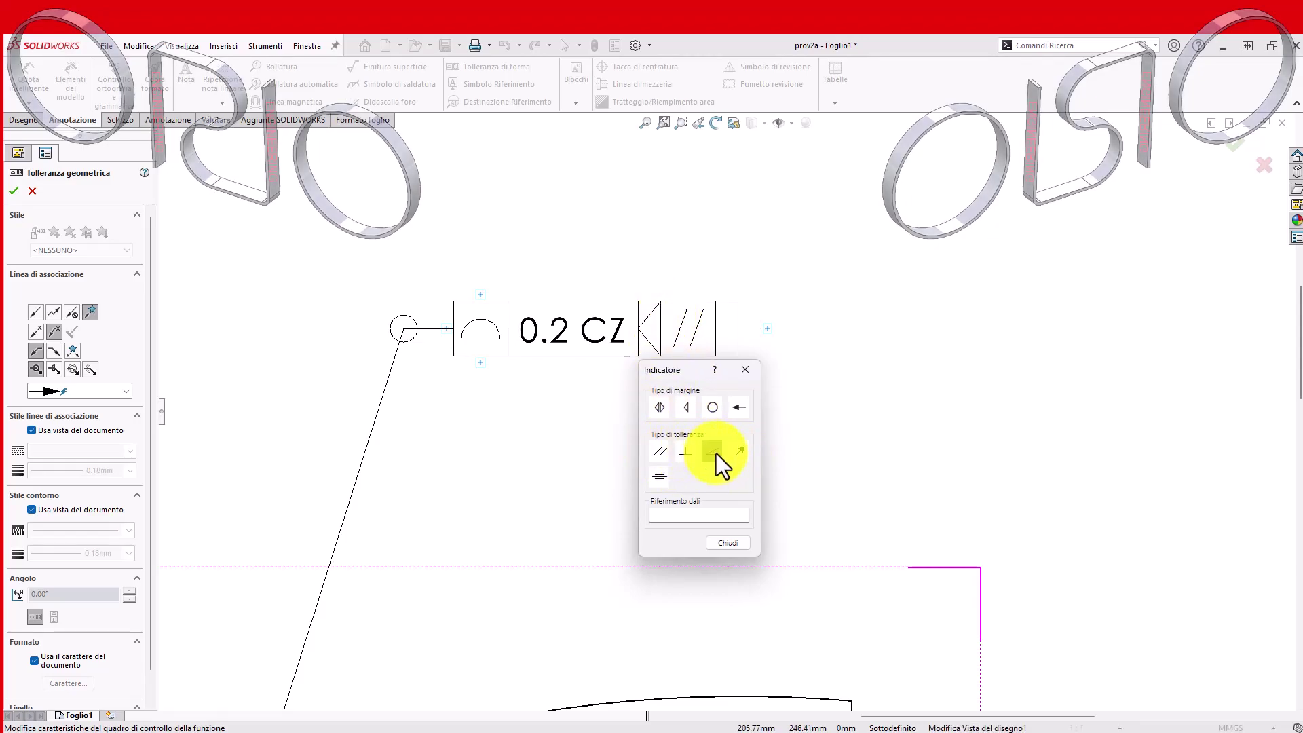
pyautogui.click(686, 452)
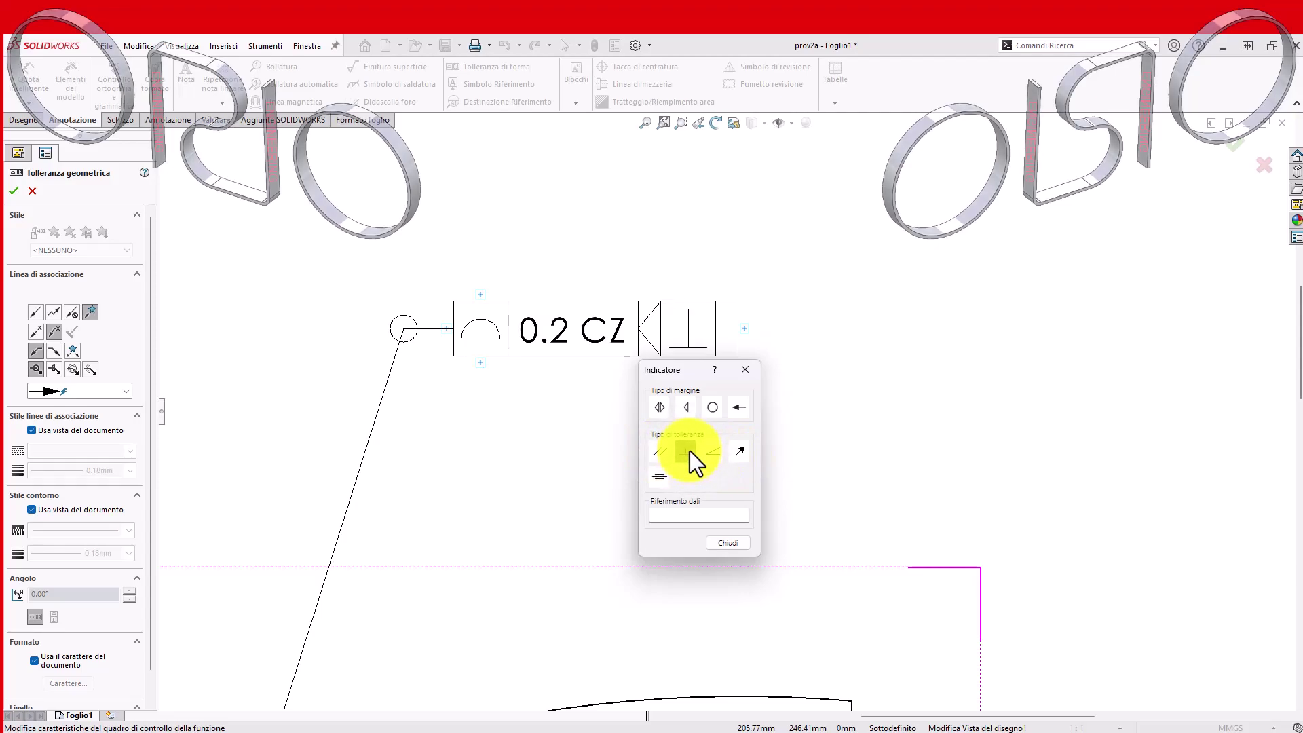
pyautogui.click(688, 408)
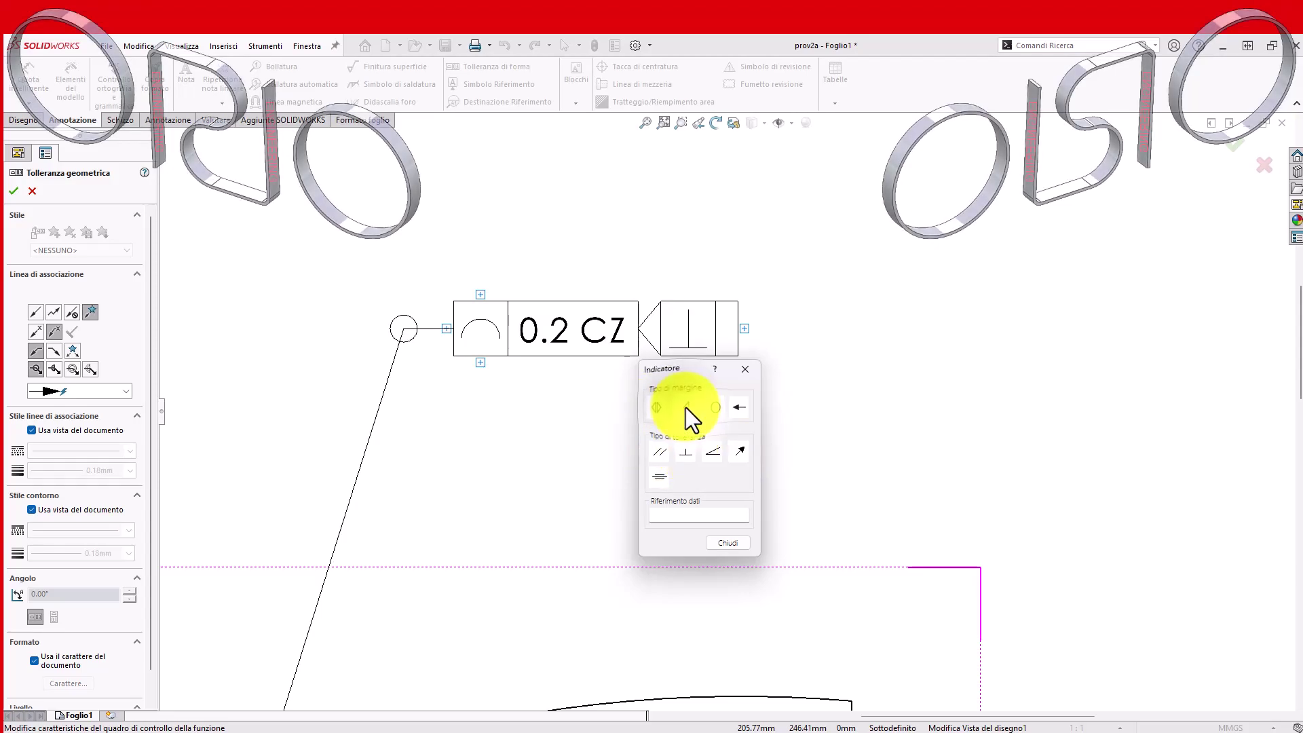
pyautogui.click(674, 317)
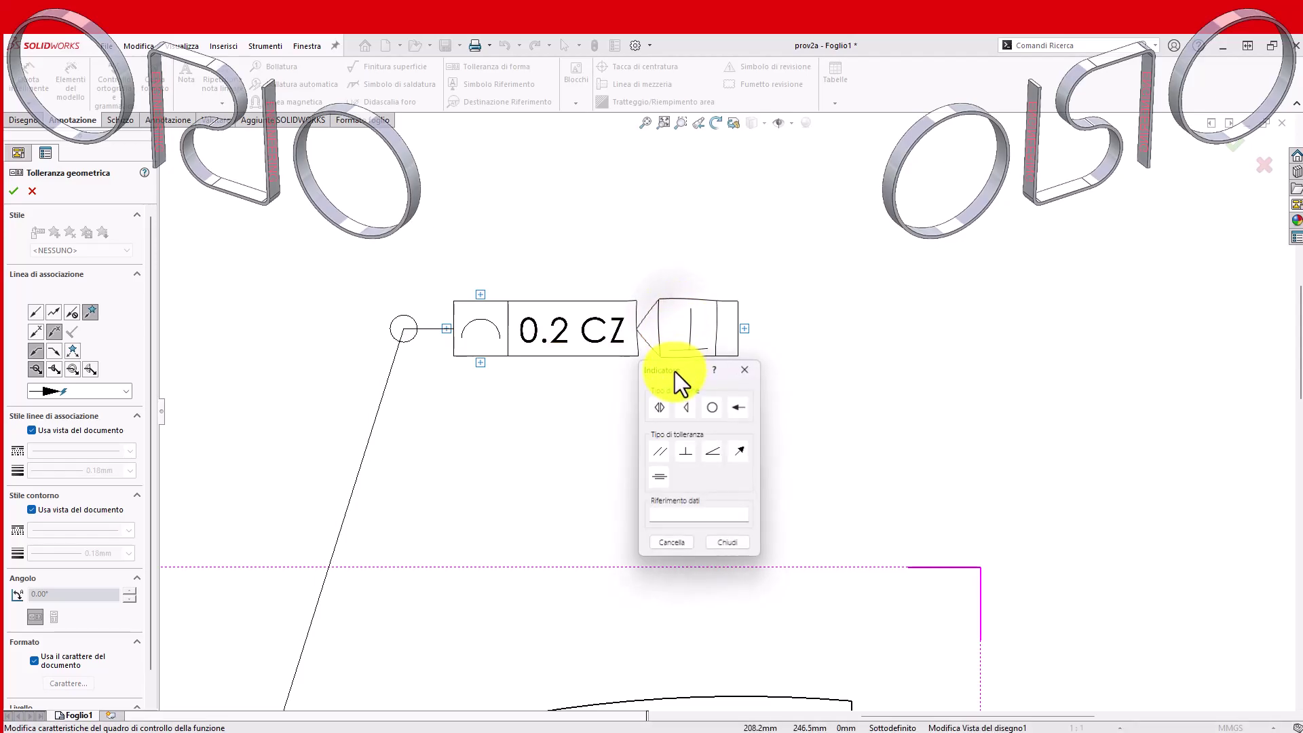
pyautogui.click(662, 407)
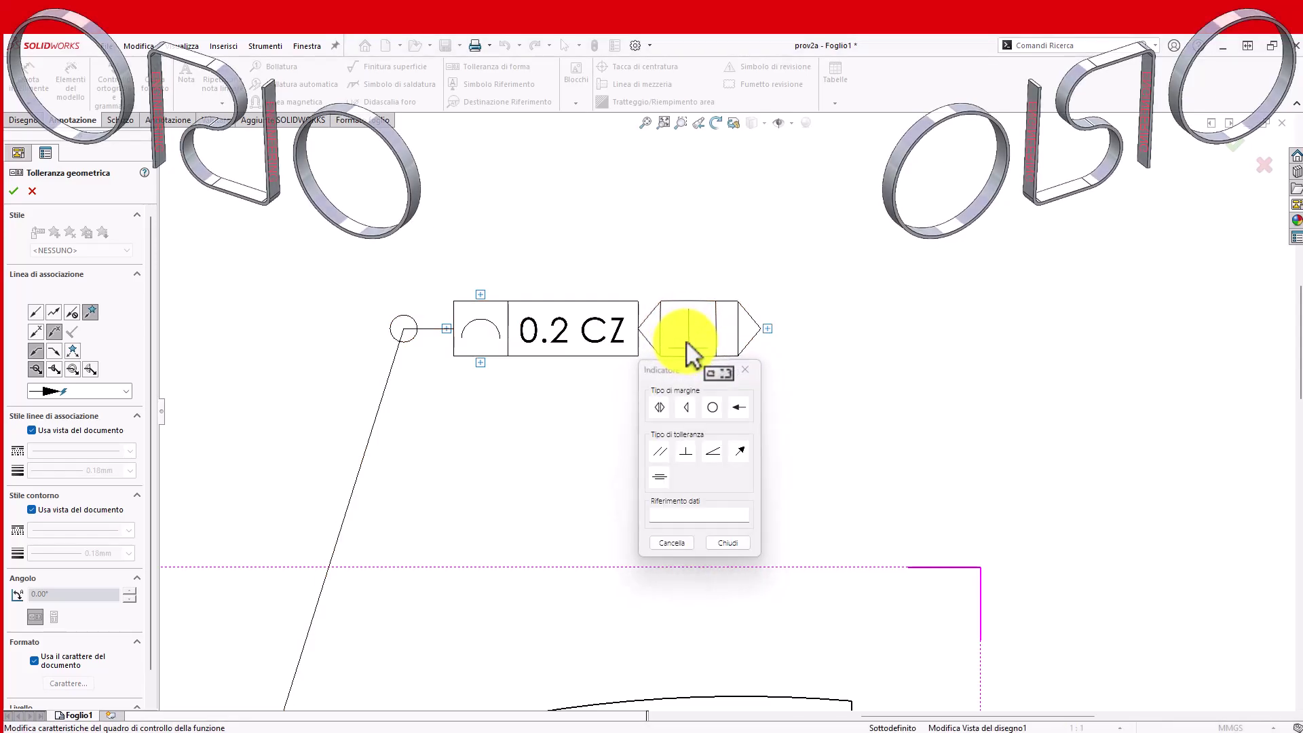
pyautogui.click(678, 343)
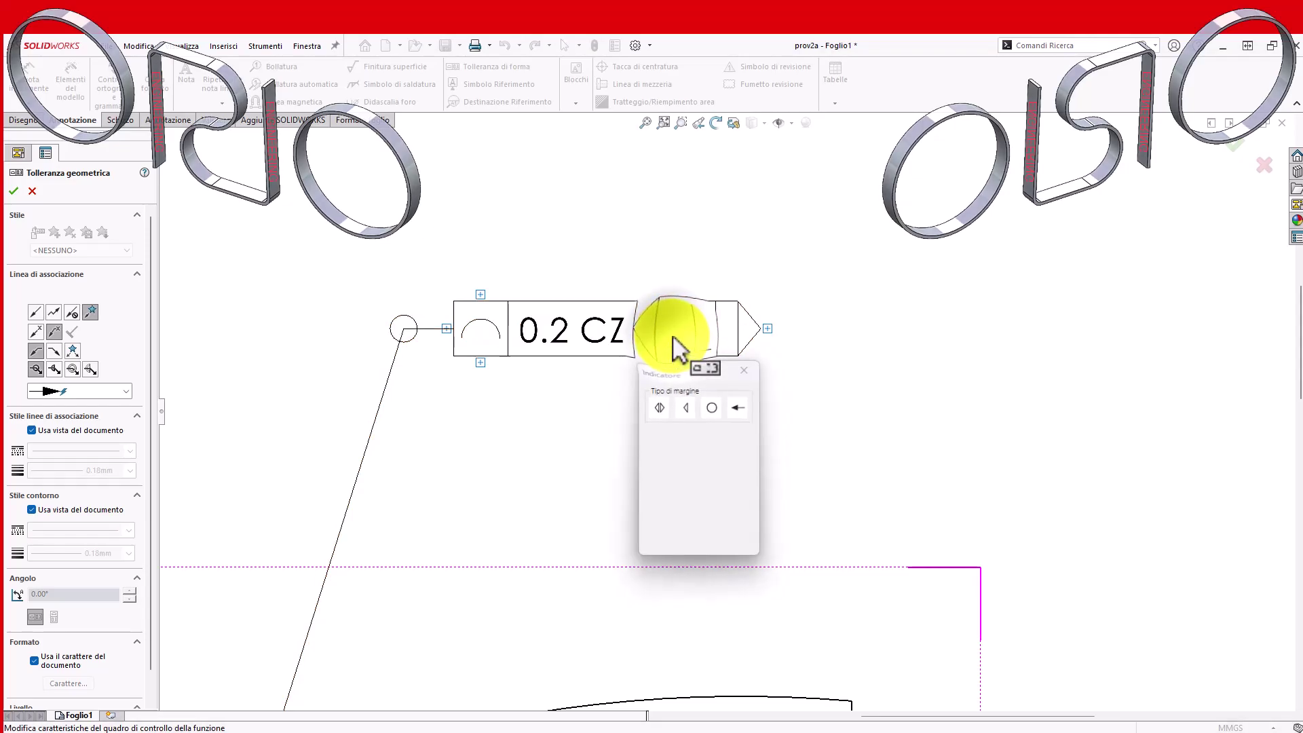
pyautogui.click(690, 406)
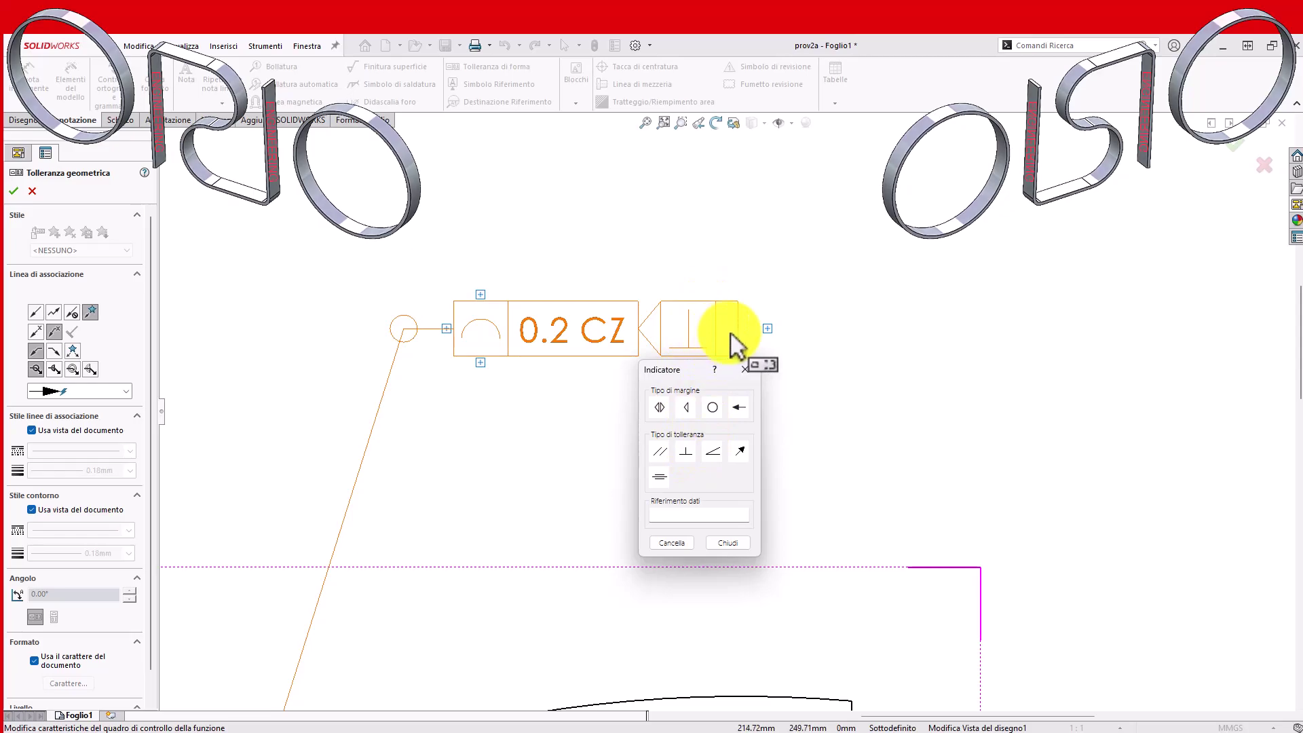
# - Enter datum B in the perpendicularity indicator so the frame reads 0.2 CZ ⊥ B
pyautogui.click(684, 514)
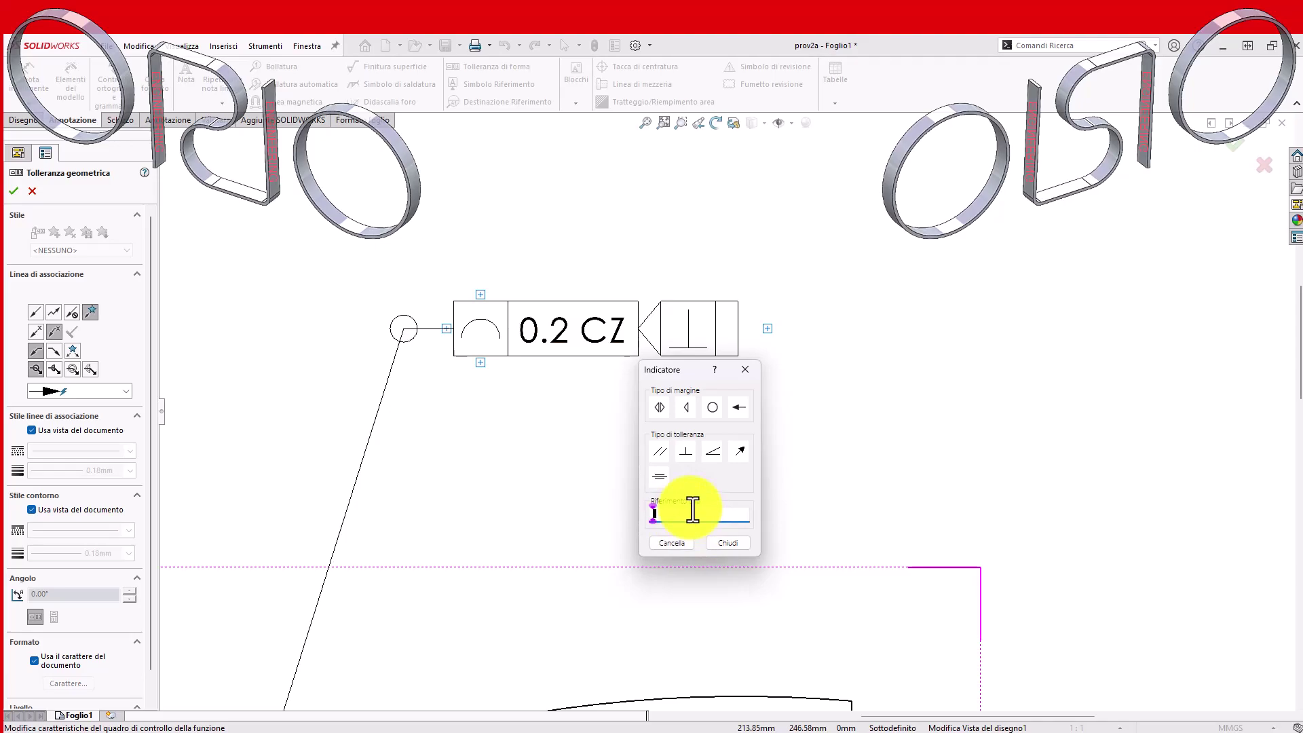
pyautogui.write('B')
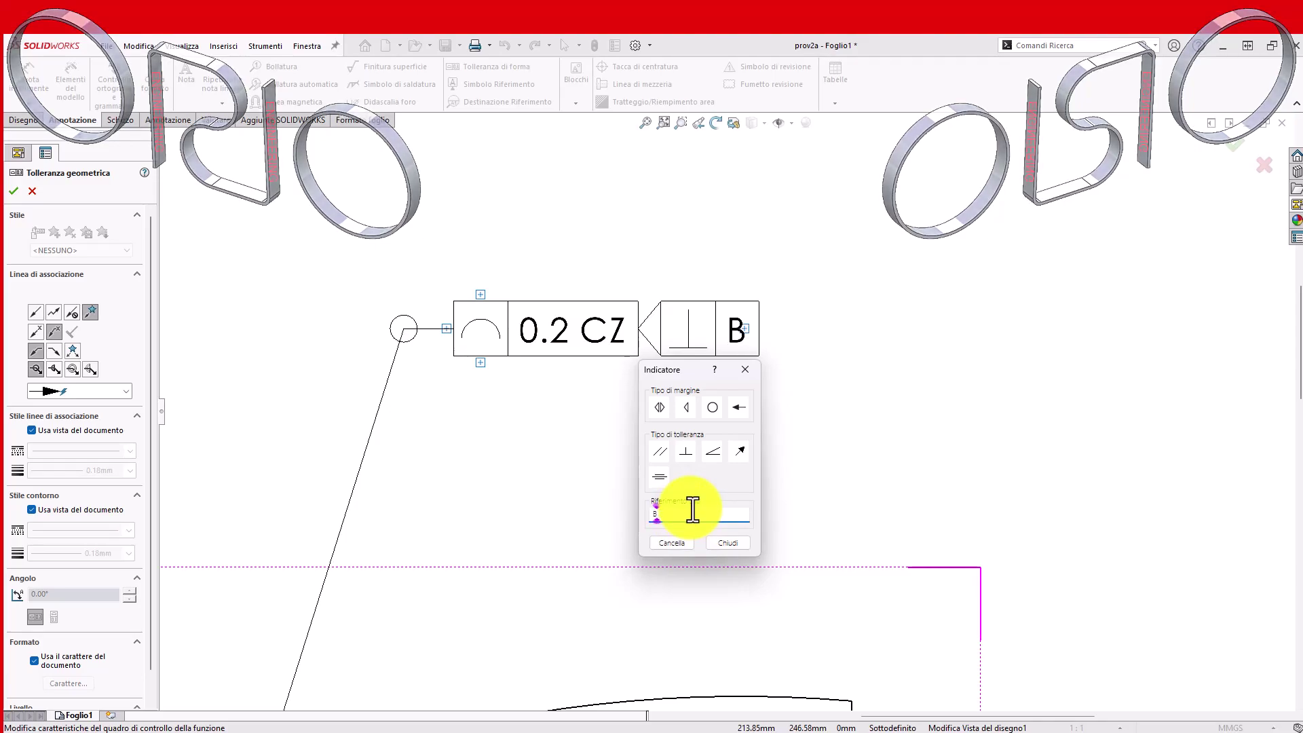
pyautogui.click(749, 334)
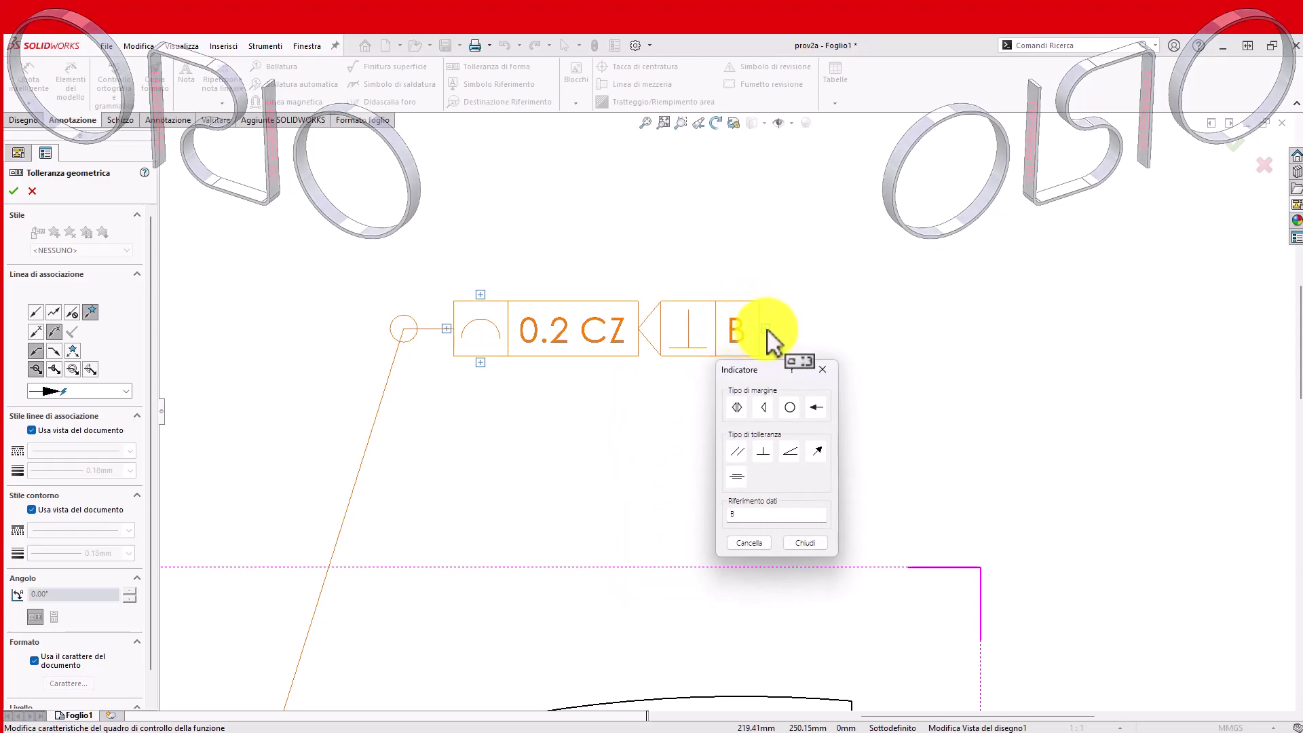
pyautogui.click(767, 330)
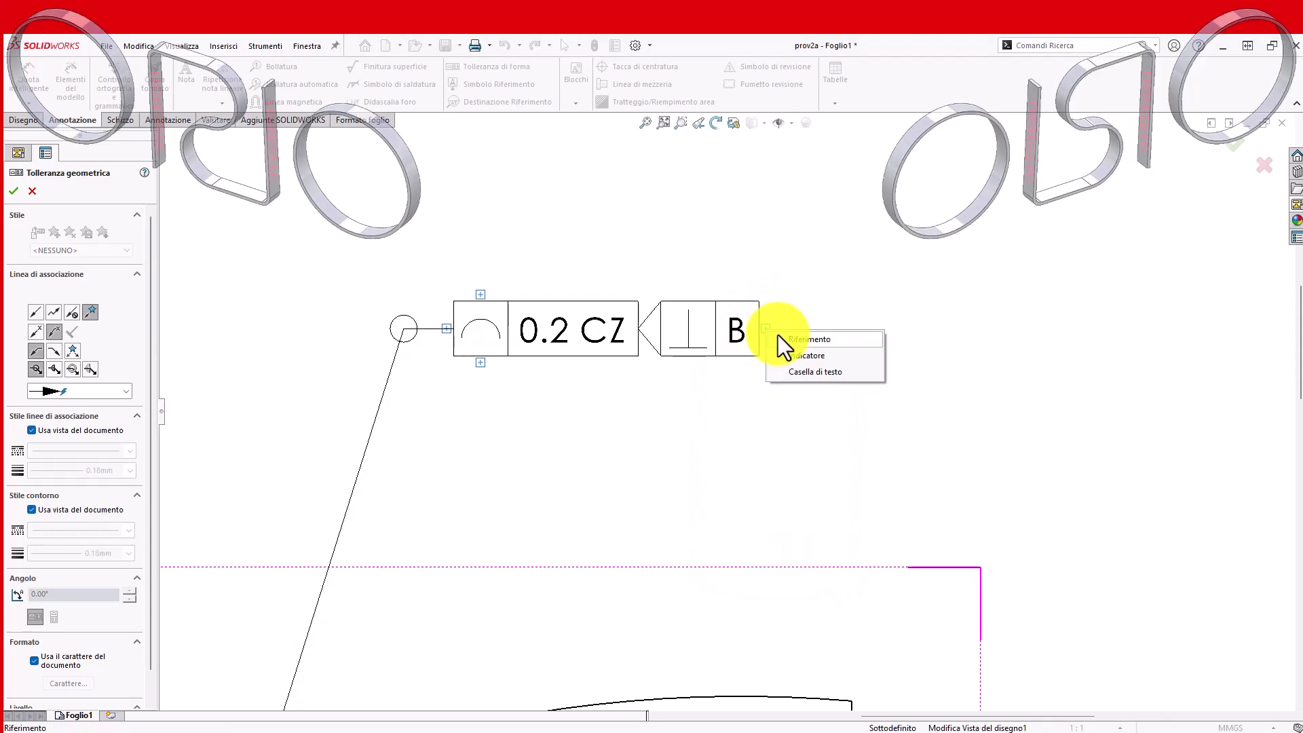
# - Add a second indicator with circular margin, parallelism symbol and datum A
pyautogui.click(827, 360)
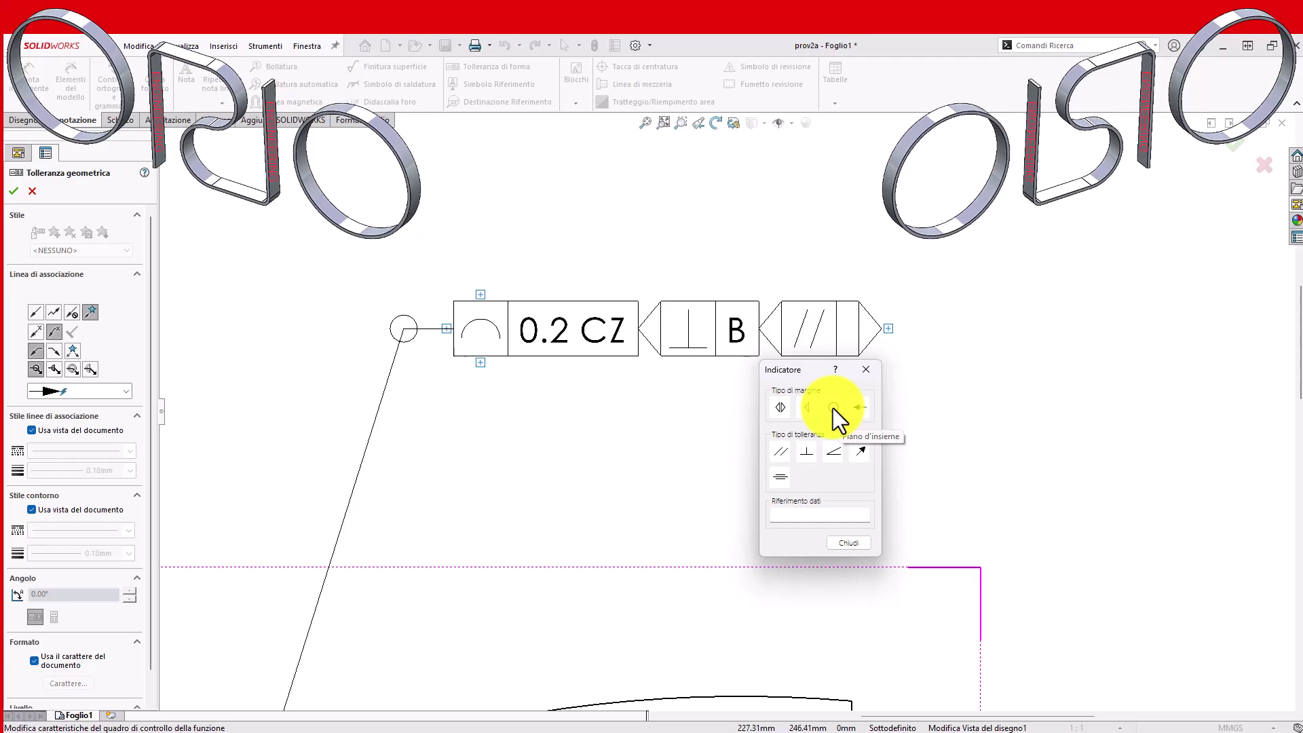
pyautogui.click(835, 409)
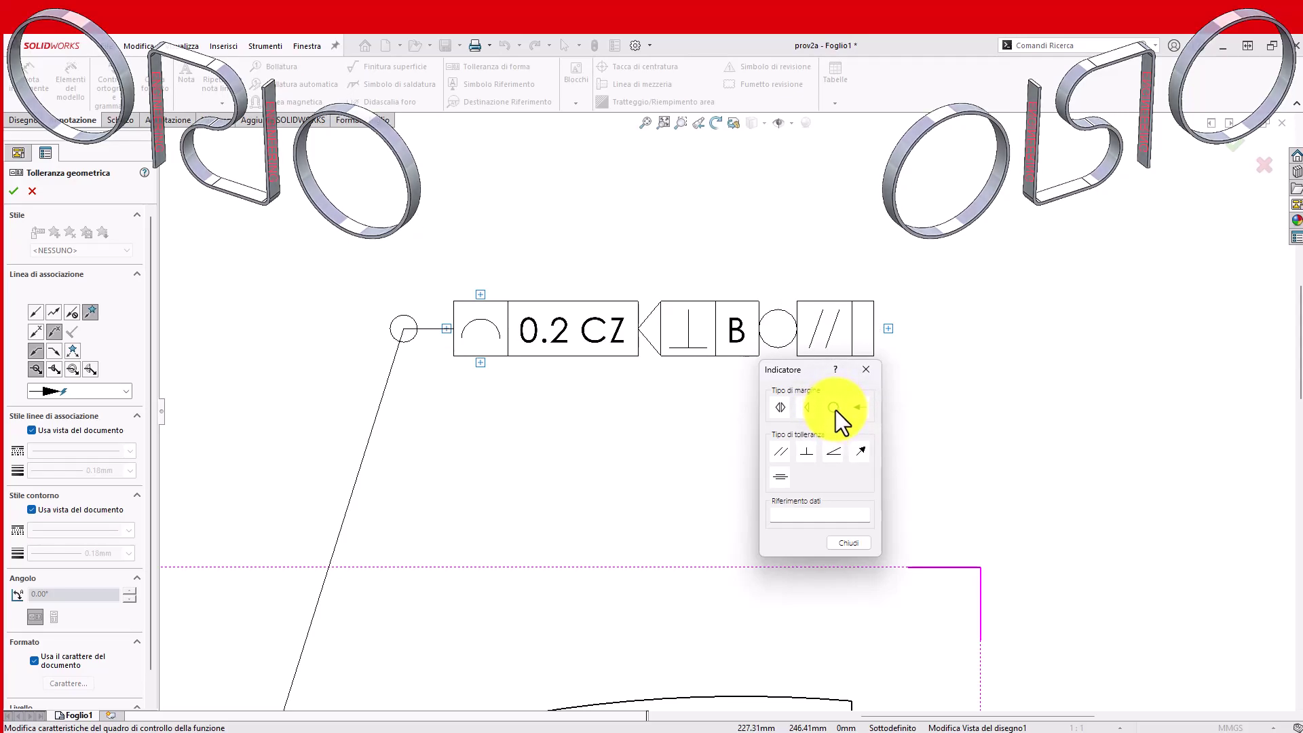
pyautogui.click(824, 336)
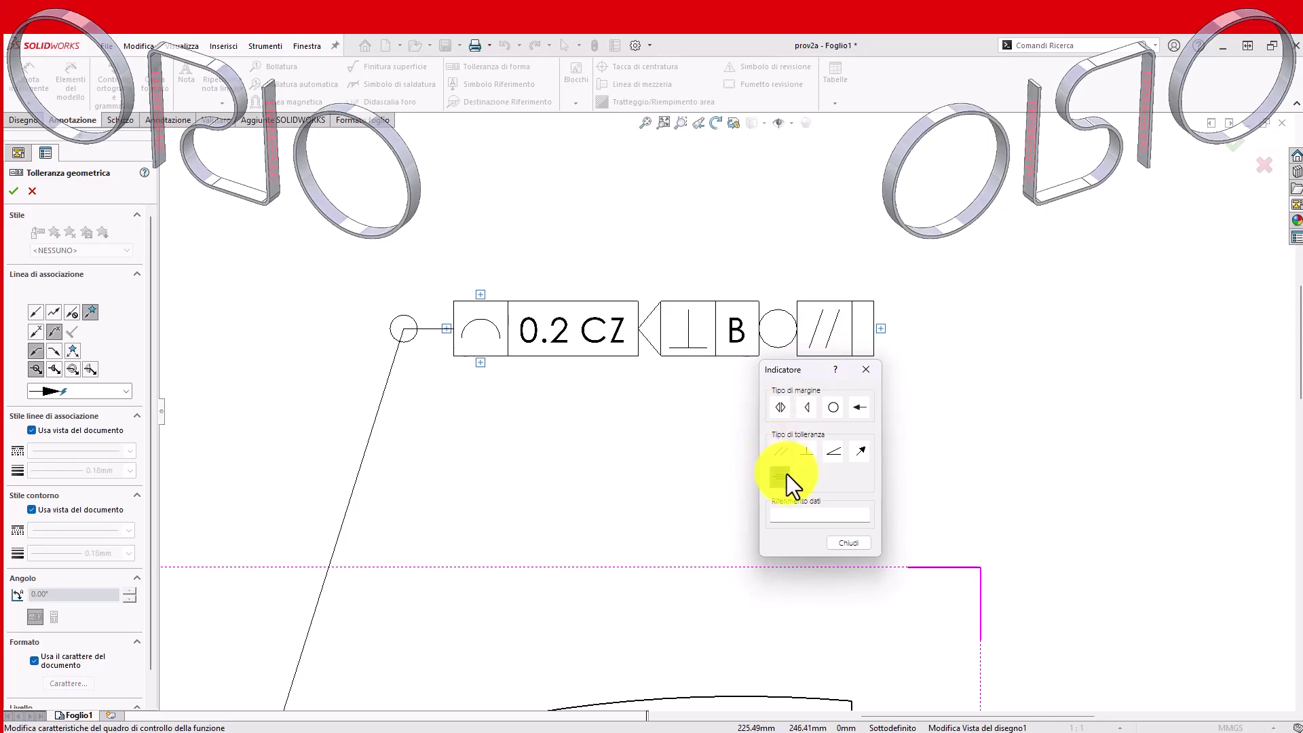
pyautogui.click(800, 517)
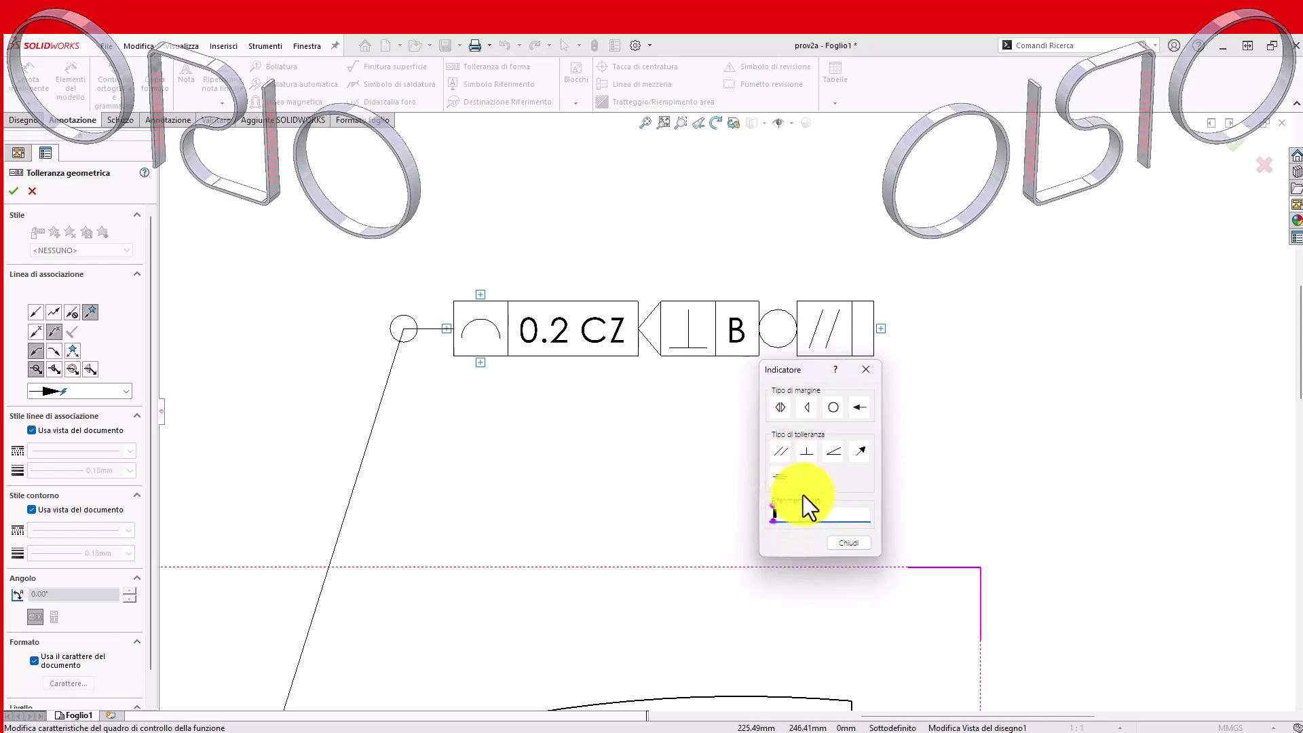
pyautogui.write('A')
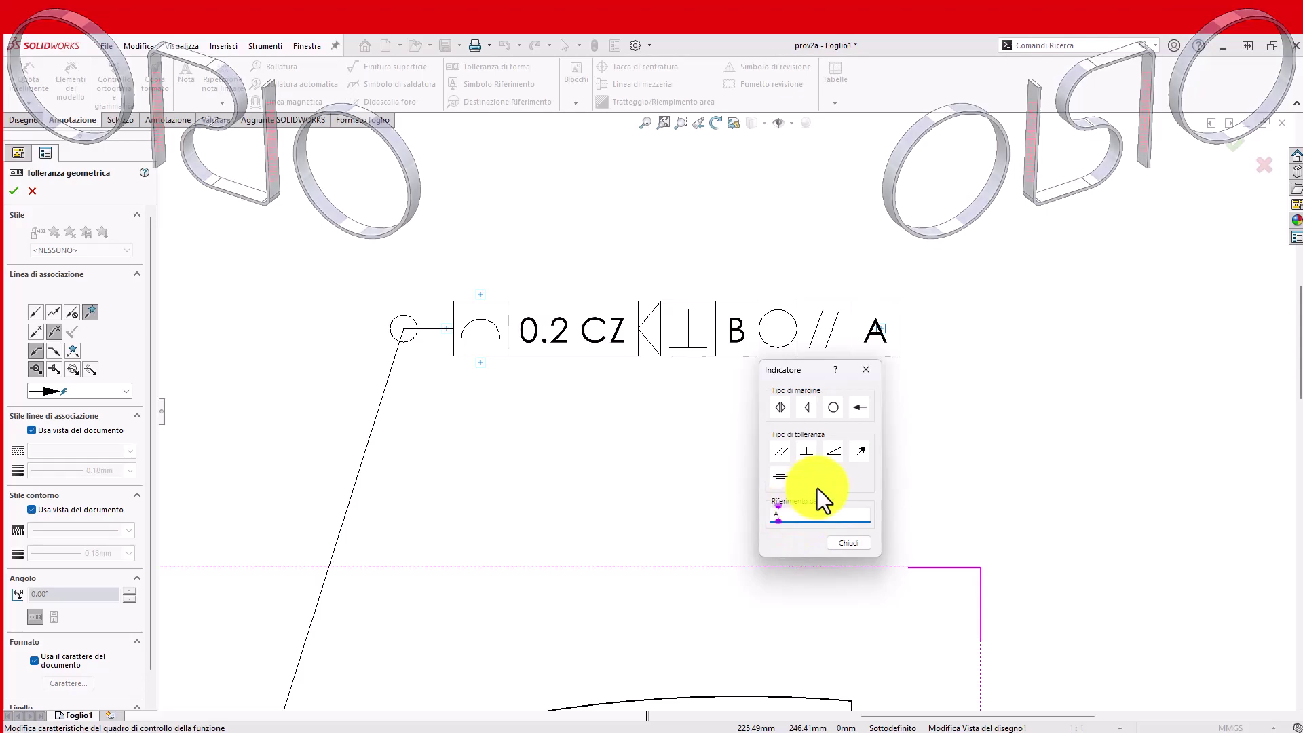
pyautogui.click(841, 545)
pyautogui.scroll(2, 723, 407)
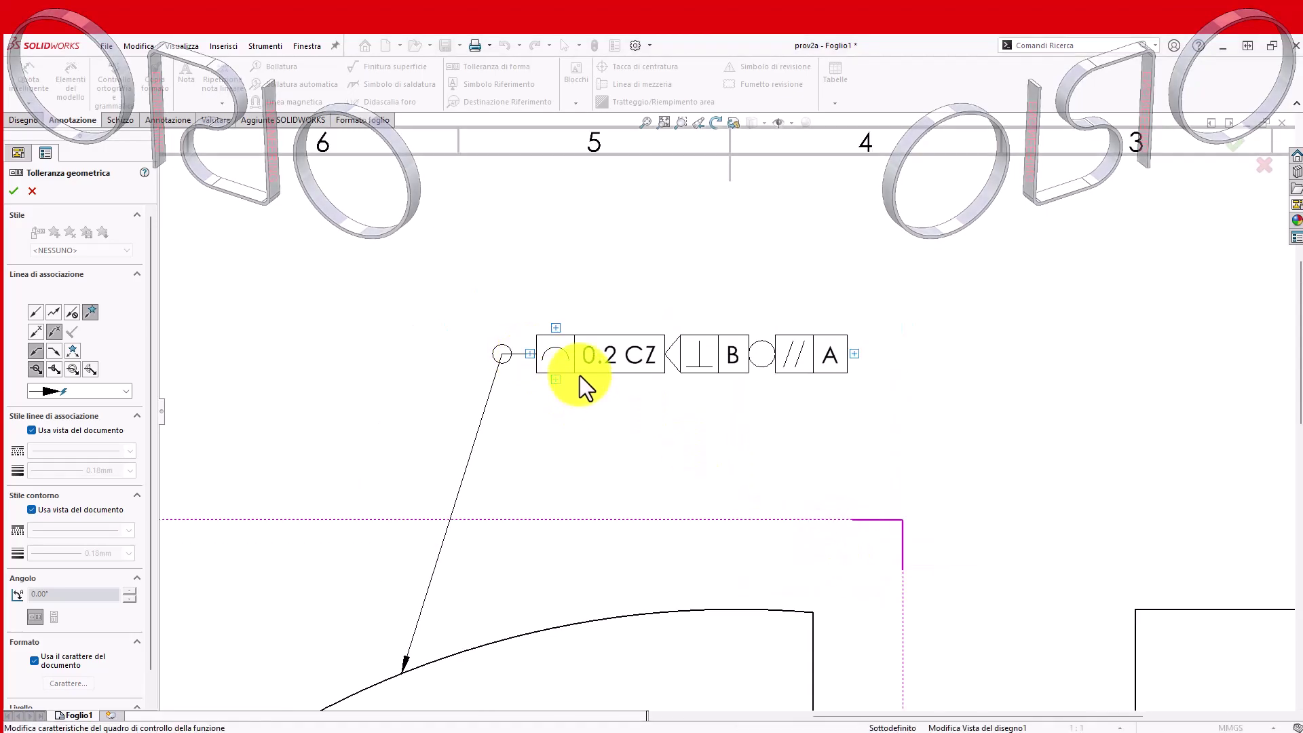
# - Finish the 0.2 CZ ⊥ B // A frame and position it so its leader drops vertically onto the curved edge
pyautogui.click(560, 363)
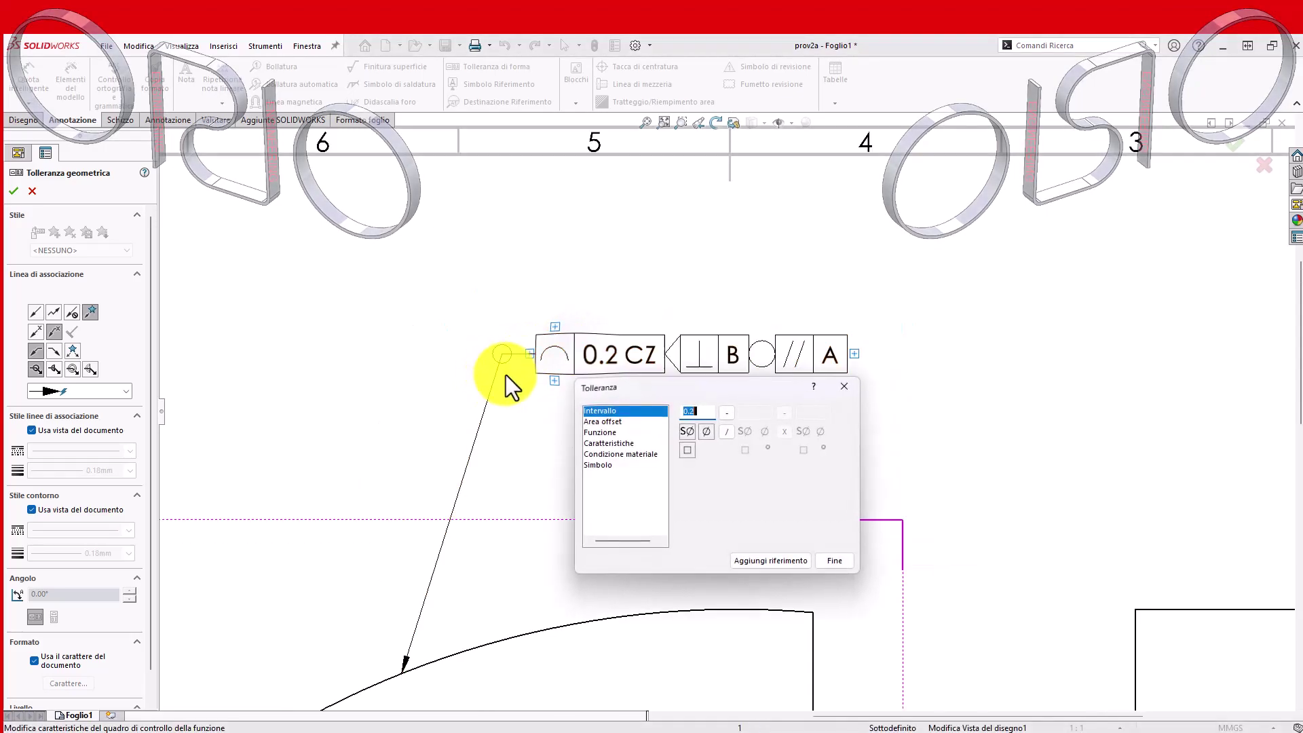
pyautogui.click(841, 558)
pyautogui.moveTo(589, 357); pyautogui.dragTo(491, 470)
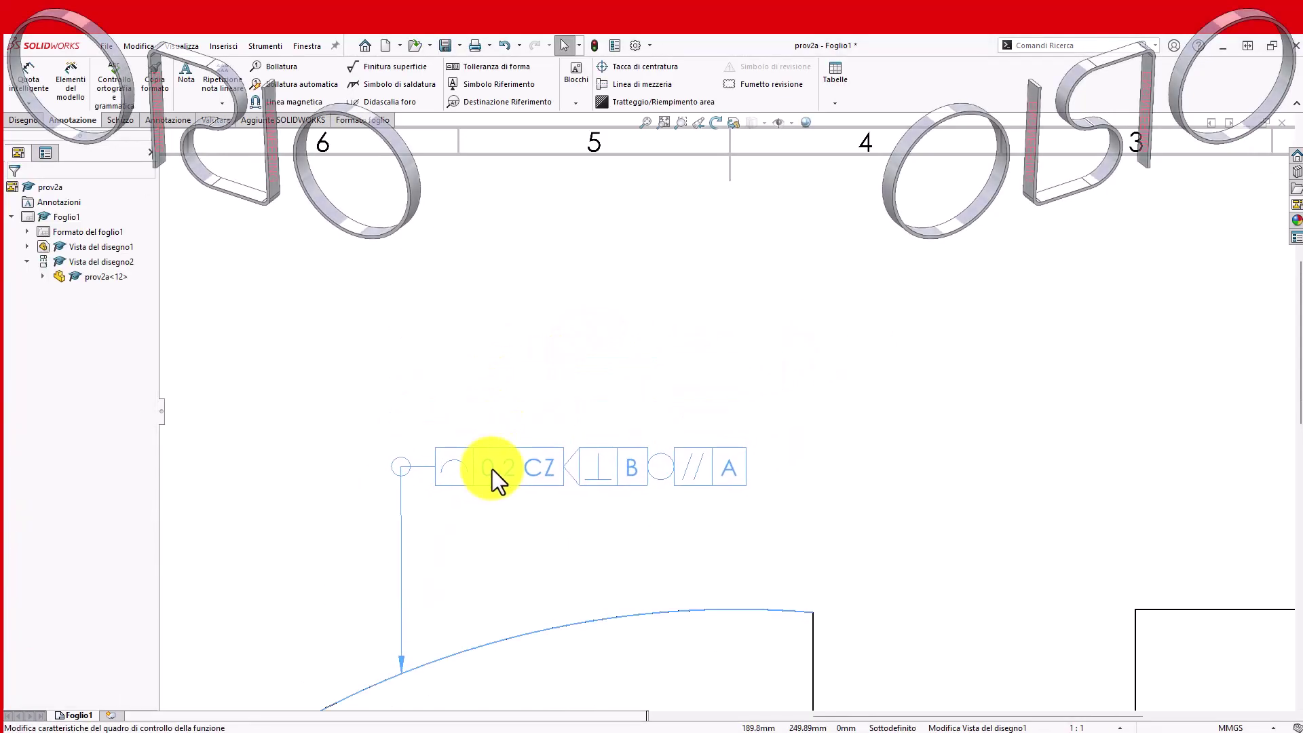
pyautogui.moveTo(492, 470); pyautogui.dragTo(493, 470)
pyautogui.scroll(2, 750, 588)
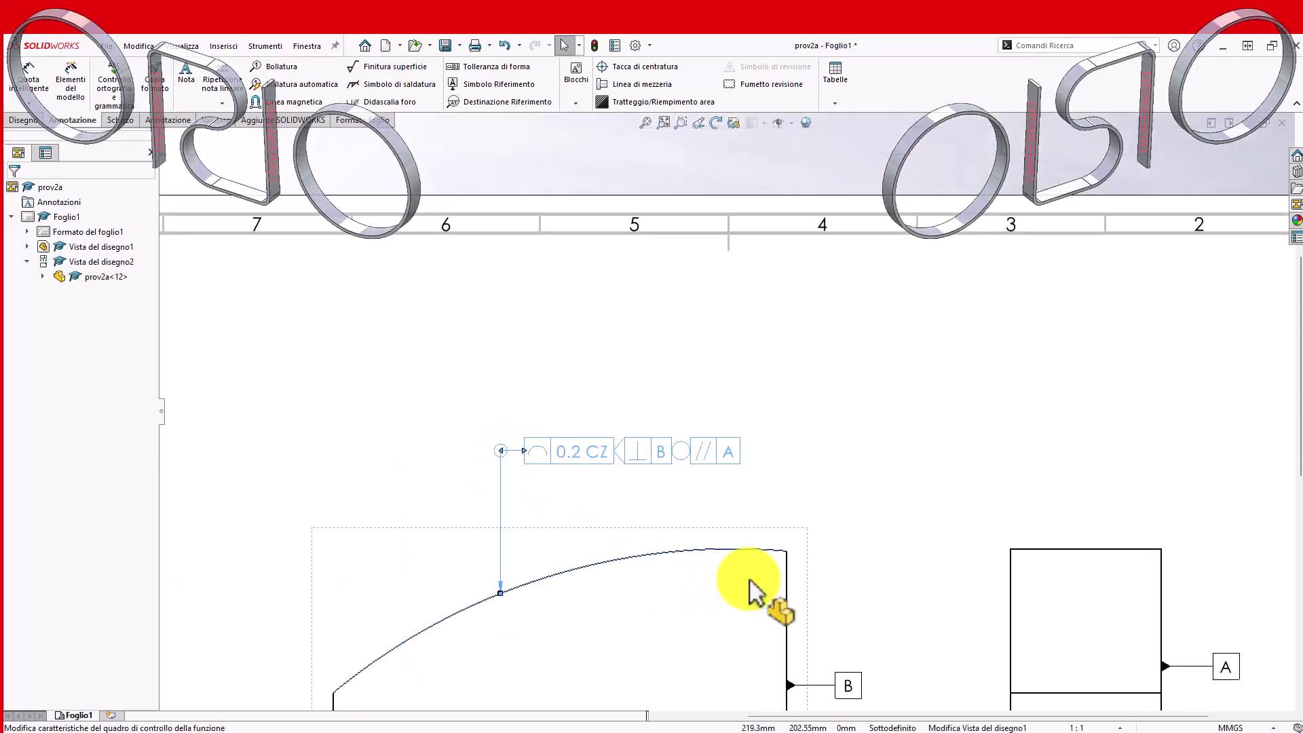
pyautogui.scroll(-1, 780, 582)
pyautogui.scroll(2, 780, 581)
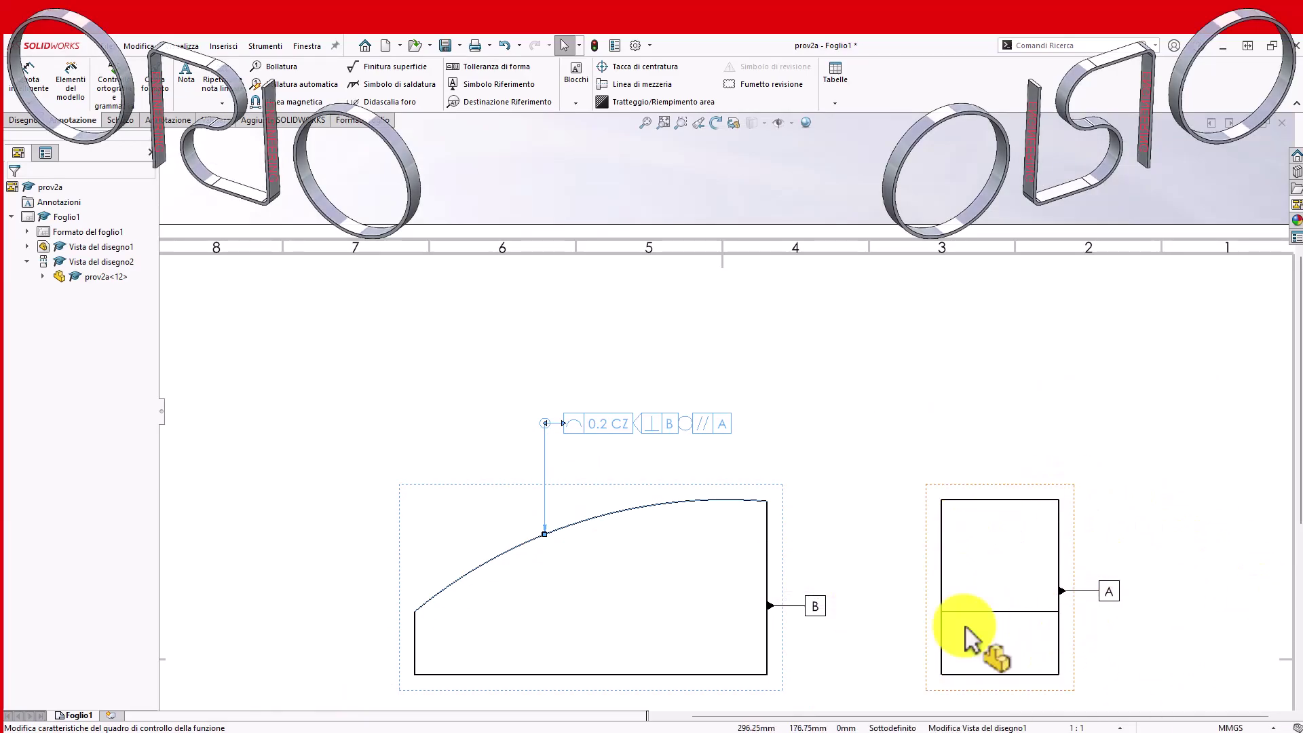
pyautogui.press('z')
pyautogui.scroll(-2, 864, 495)
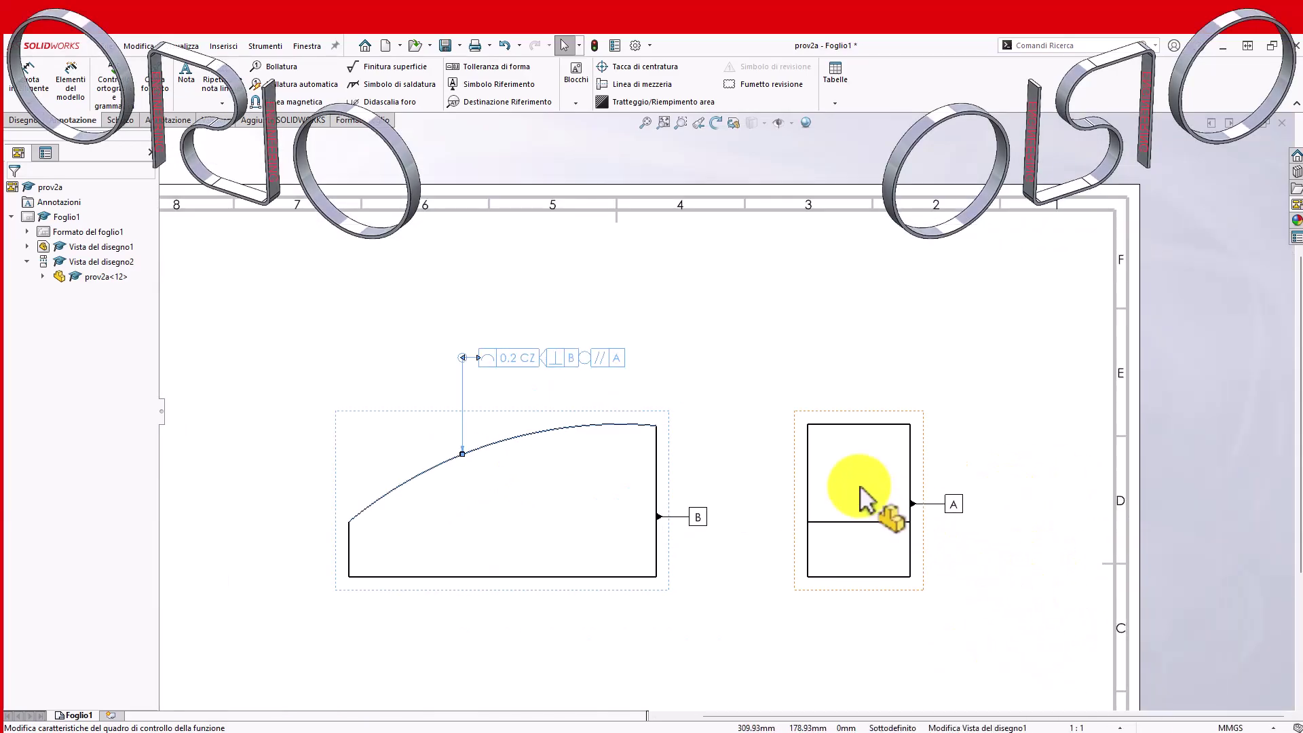
pyautogui.scroll(-2, 871, 507)
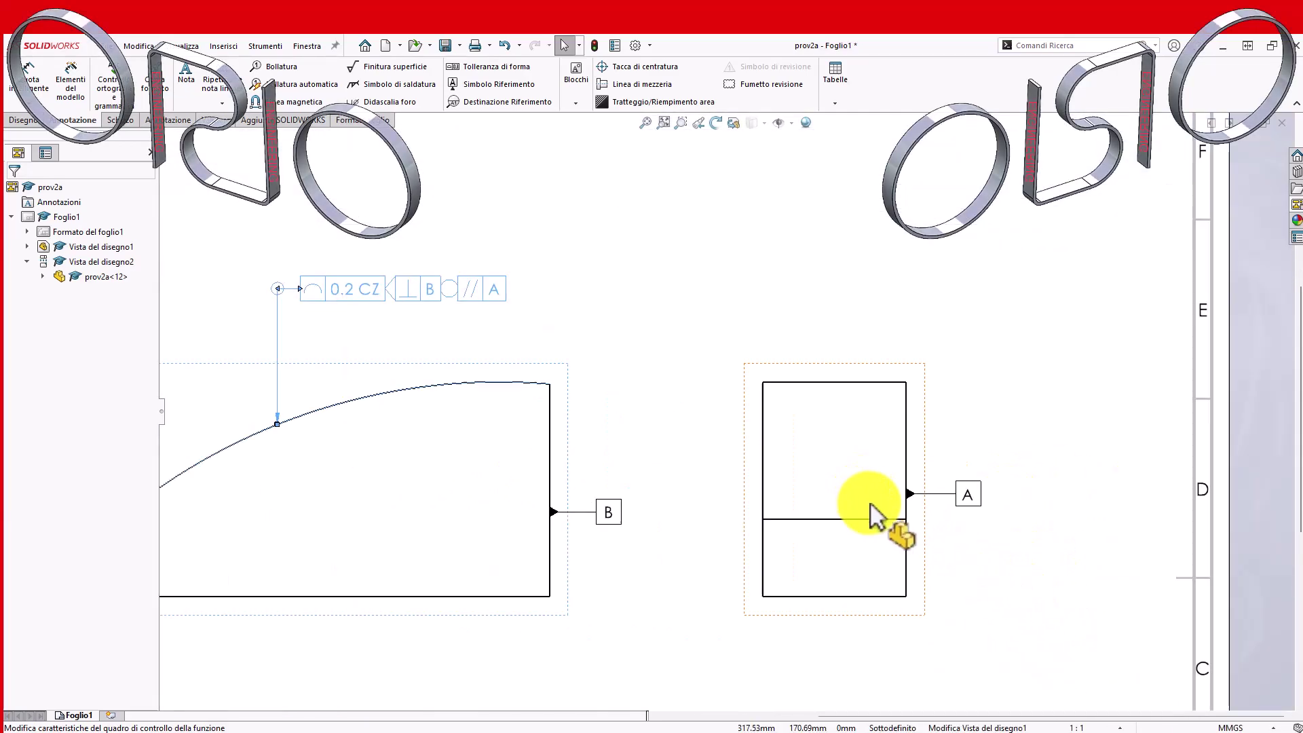
pyautogui.click(682, 315)
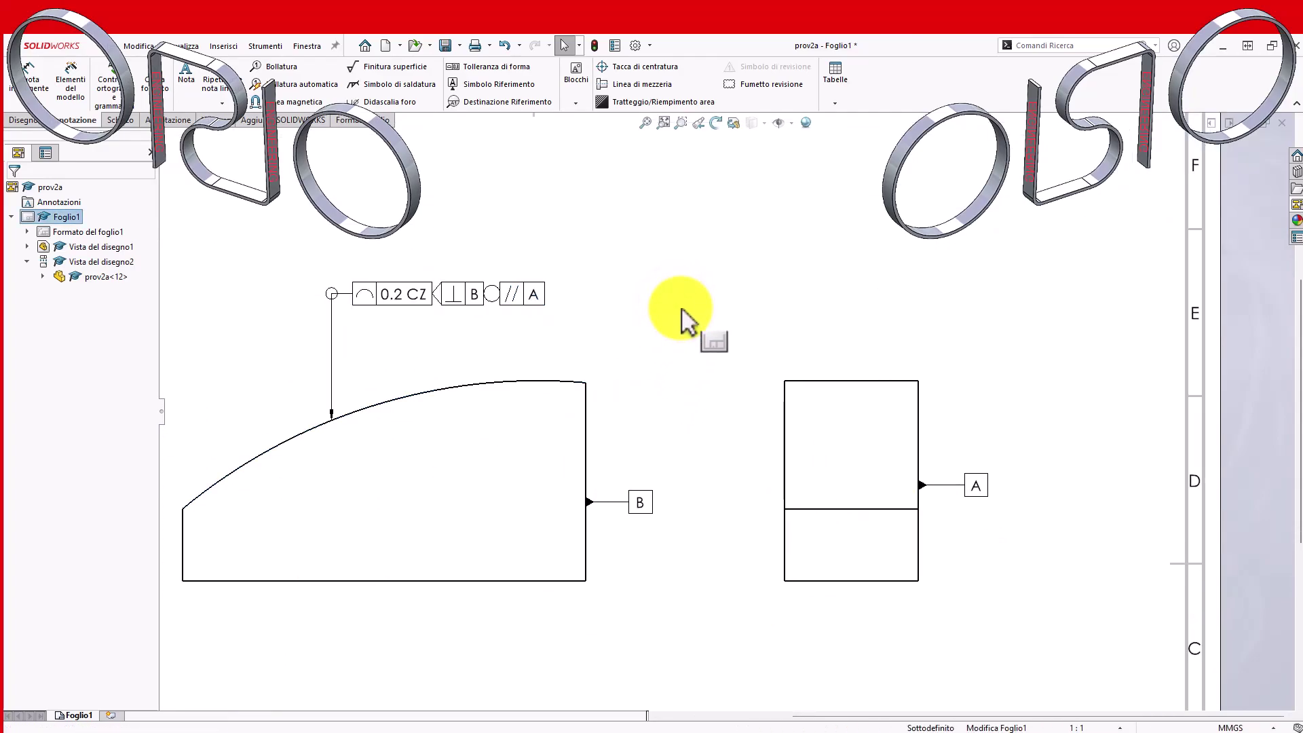